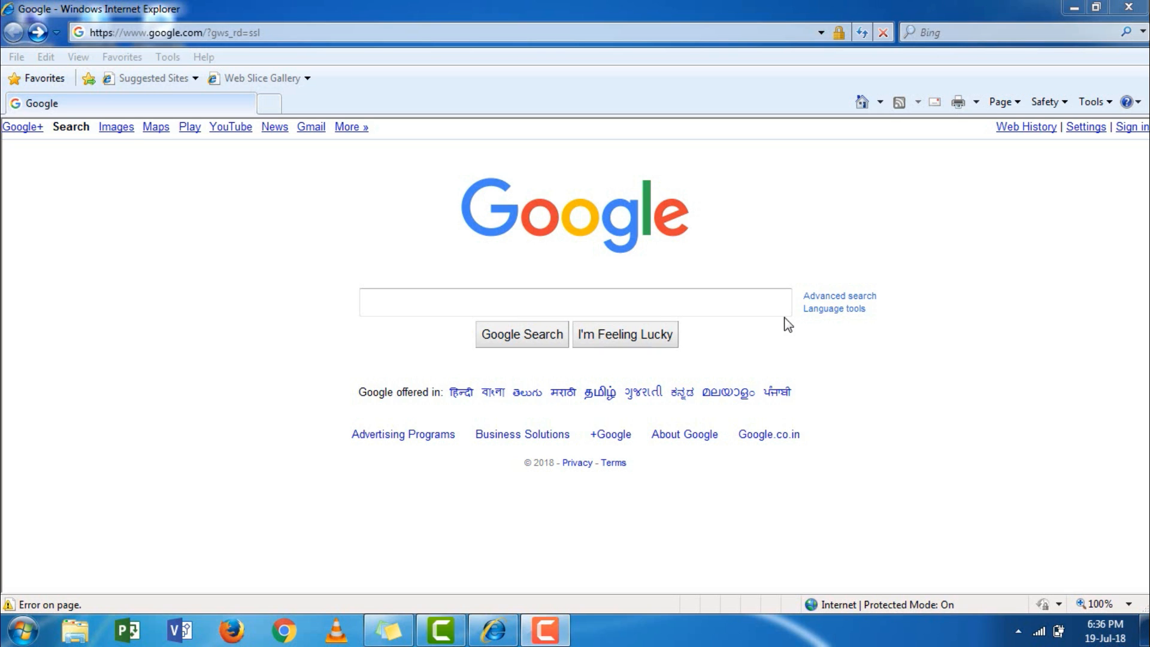
Put the cursor in the empty Google search box on the Google home page.
click(745, 308)
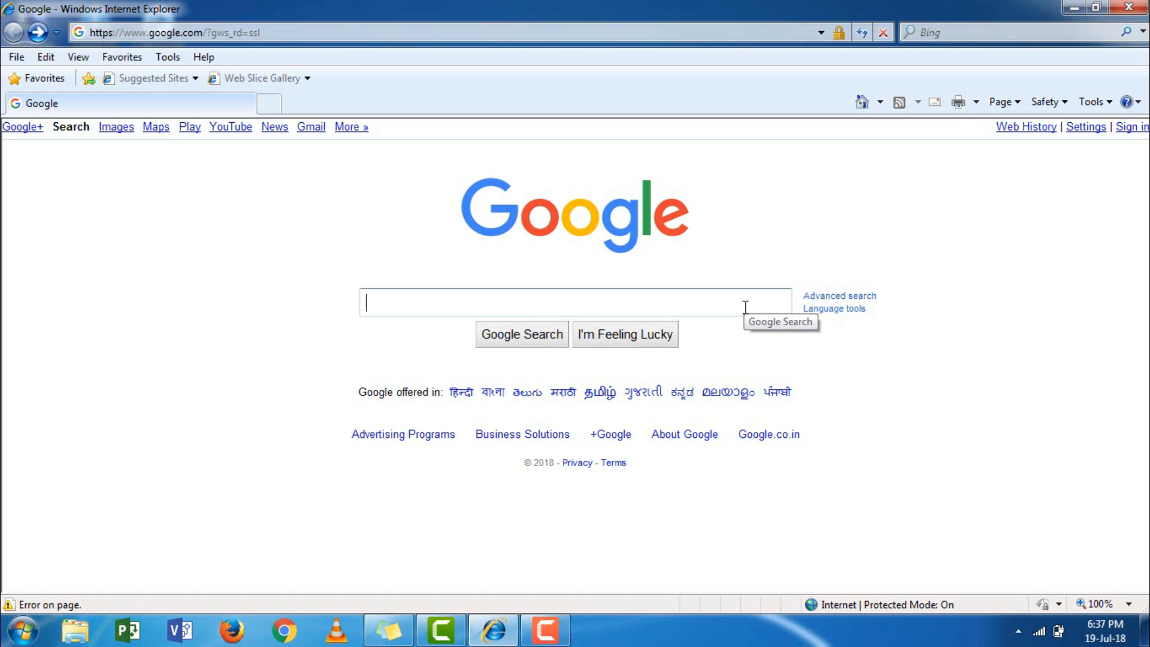
Search Google for 'kgid challan online' and follow the Khajane-II 'Generate Challan' result.
text(kgid)
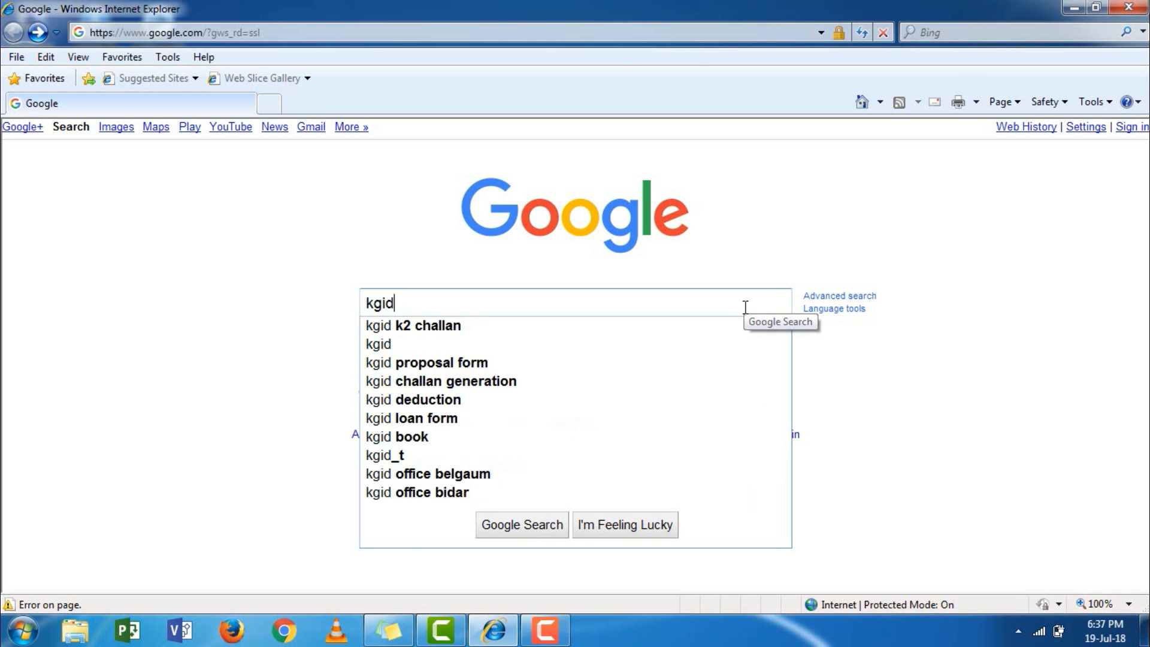
key(BackSpace)
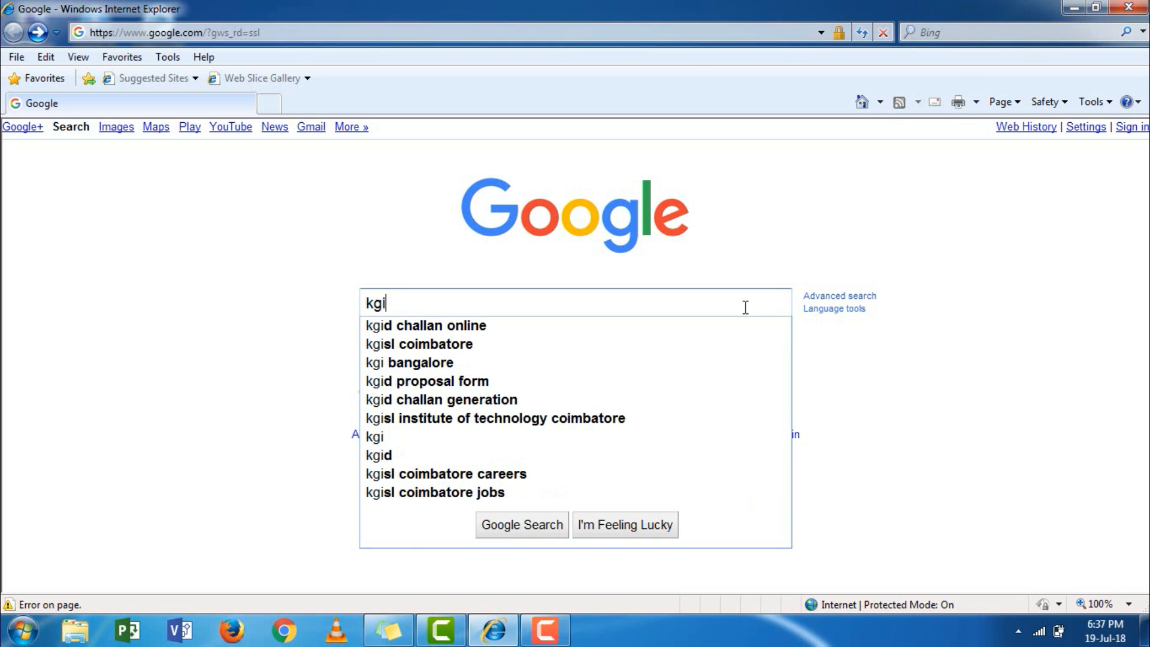
click(645, 324)
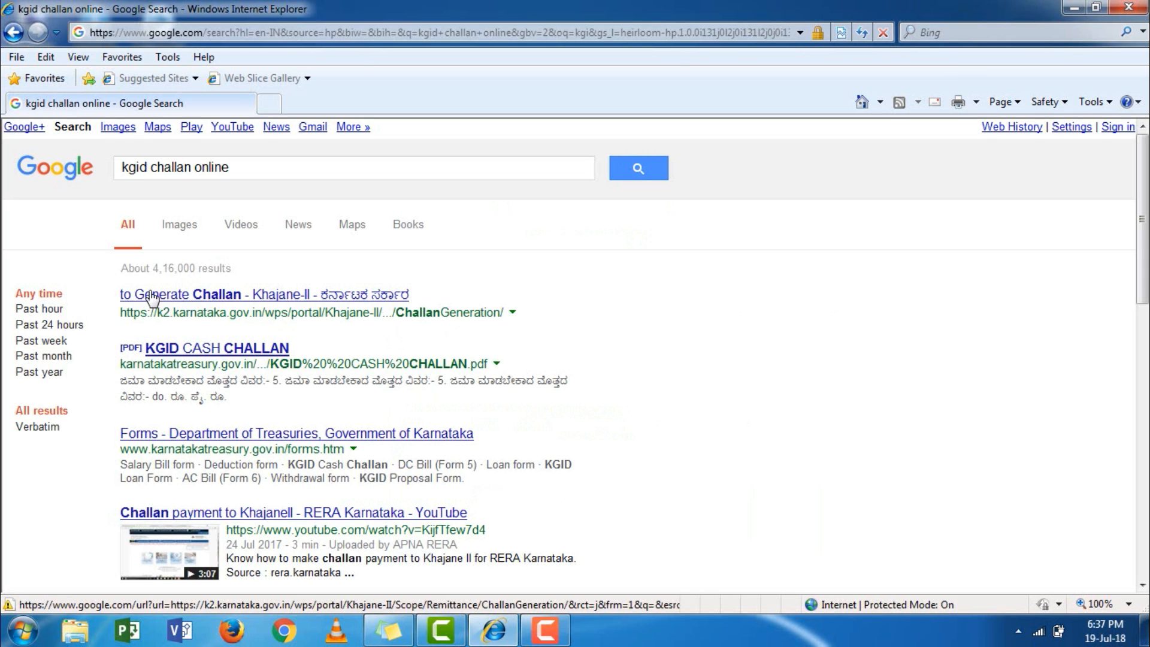
click(358, 302)
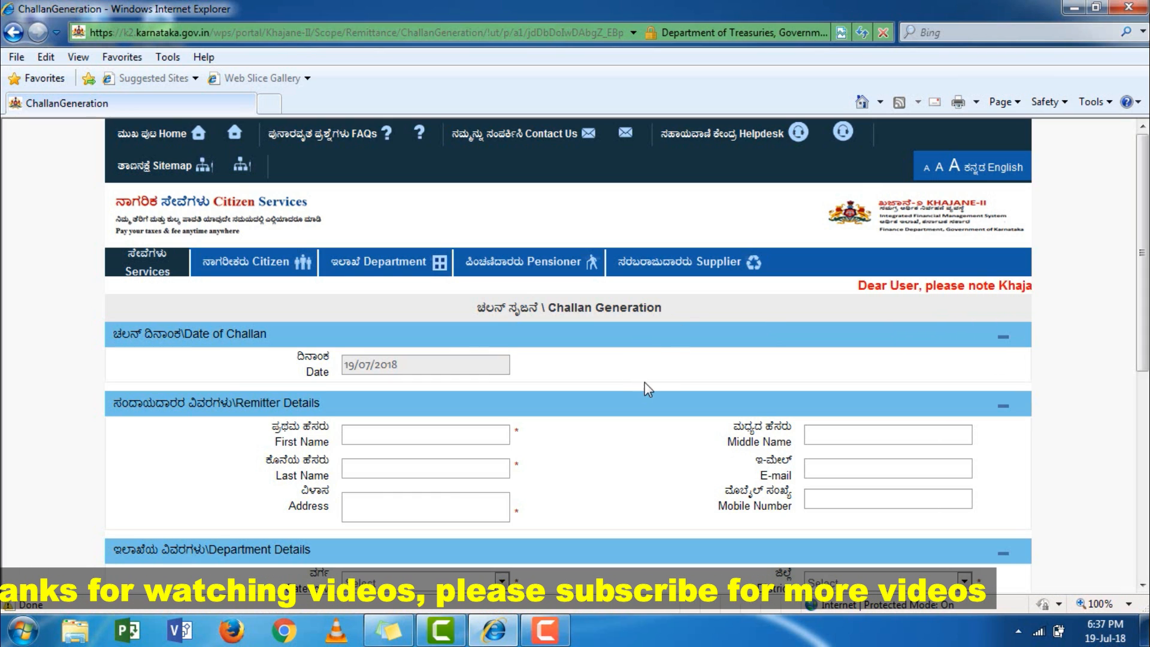
Scroll down the Khajane-II Challan Generation form to the Remitter Details fields.
scroll(647, 383, down, 1)
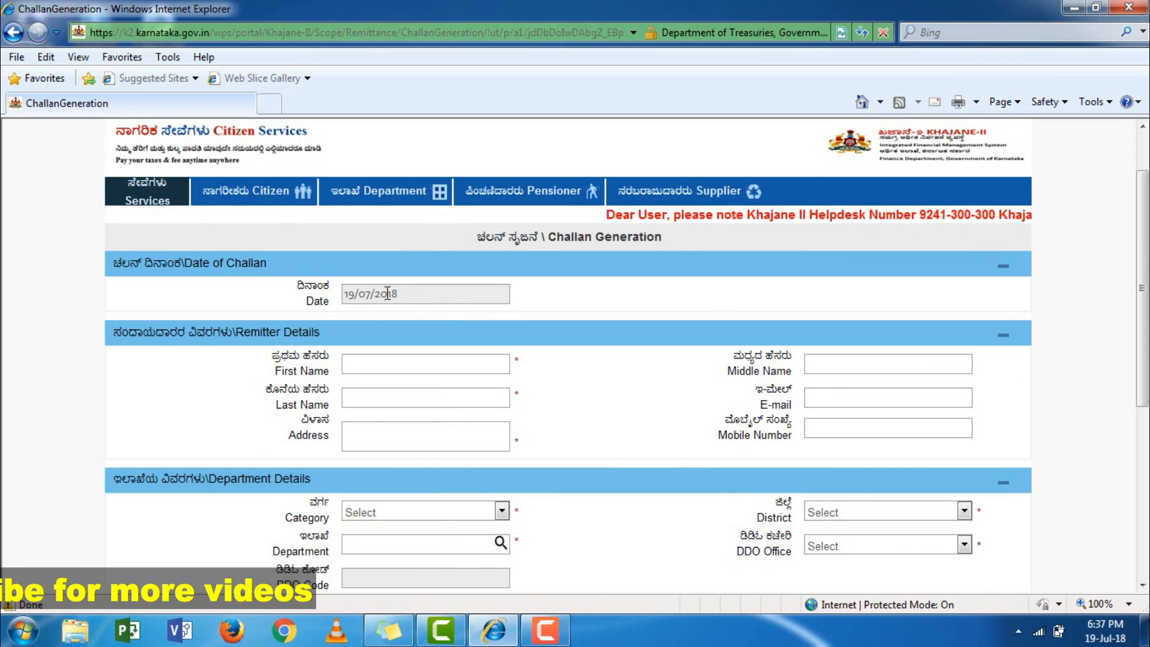
scroll(413, 302, down, 1)
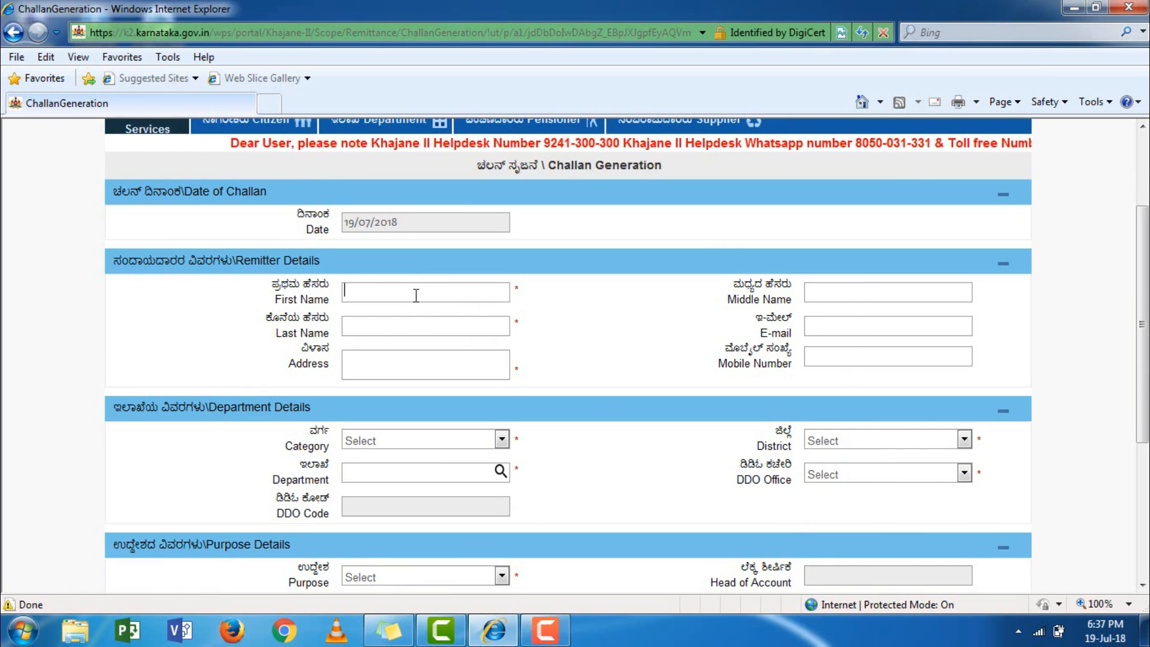
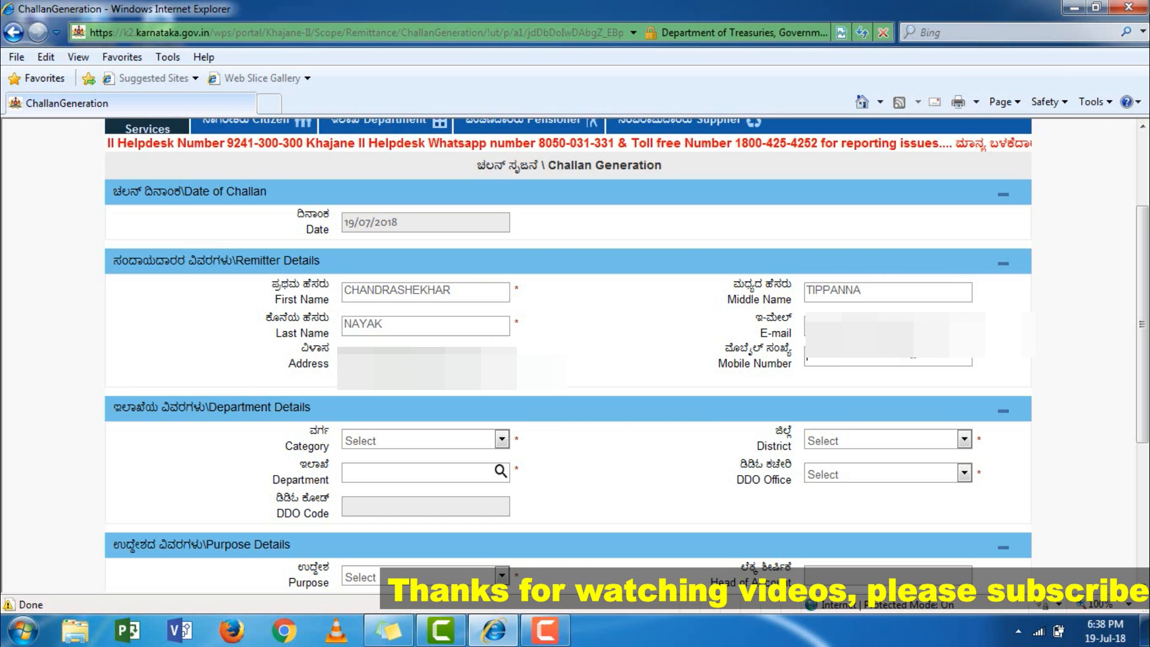
Enter the remitter's full name, e-mail, address and mobile number in Remitter Details.
text(••••••)
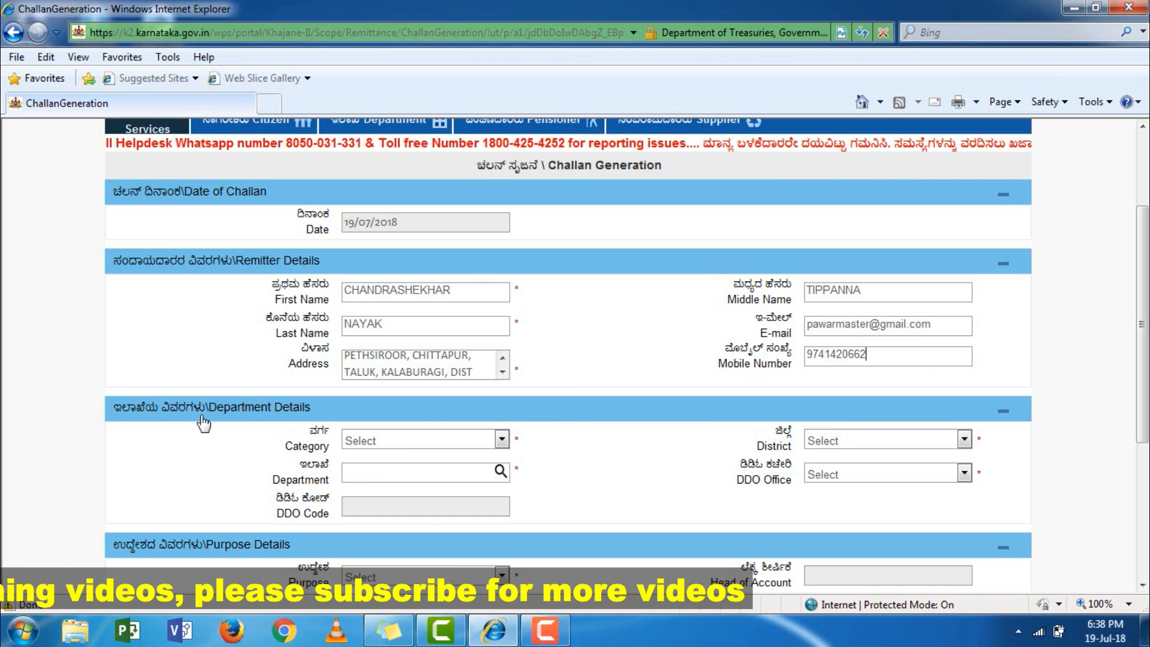
scroll(216, 442, down, 2)
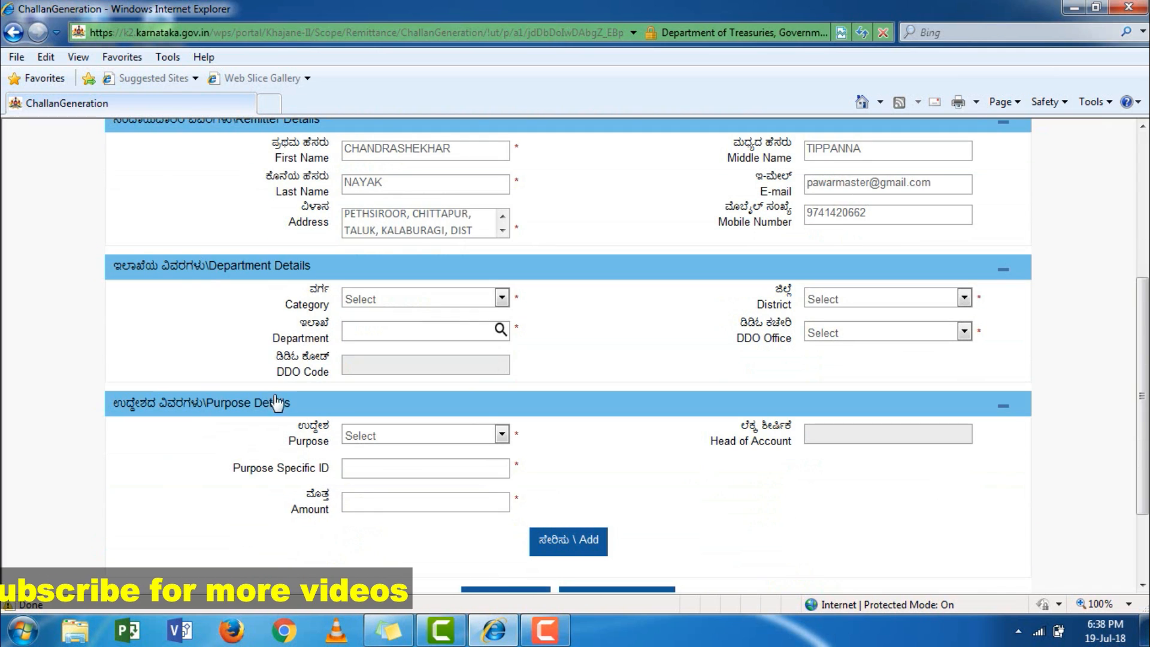
scroll(175, 287, up, 1)
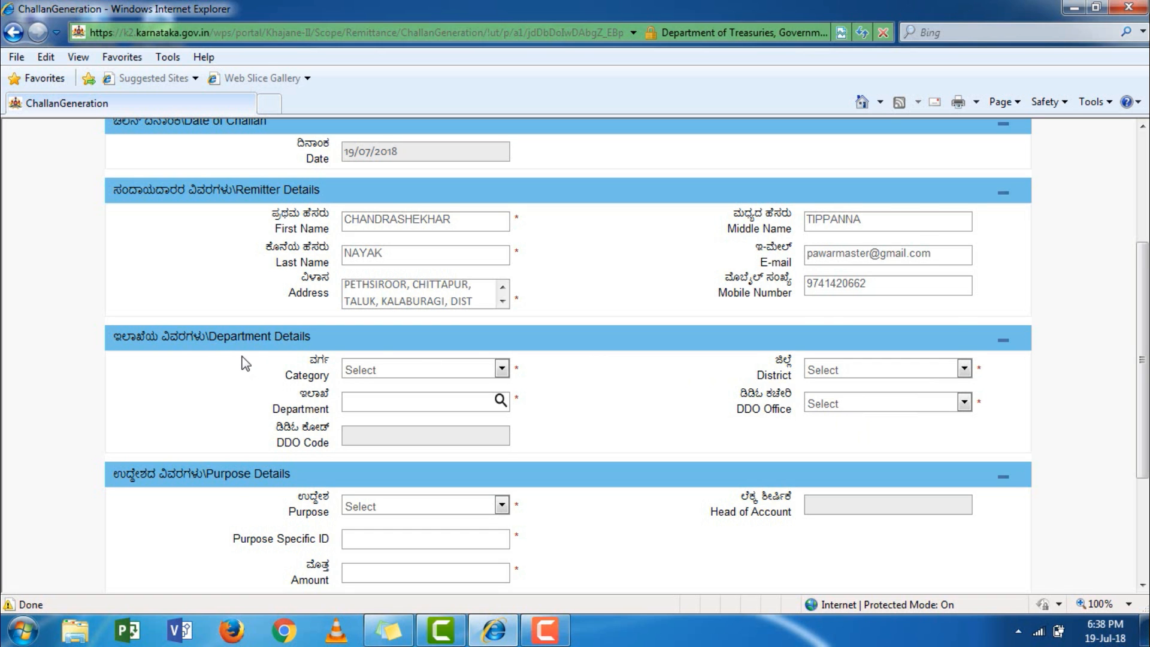
scroll(242, 362, down, 2)
scroll(563, 320, up, 4)
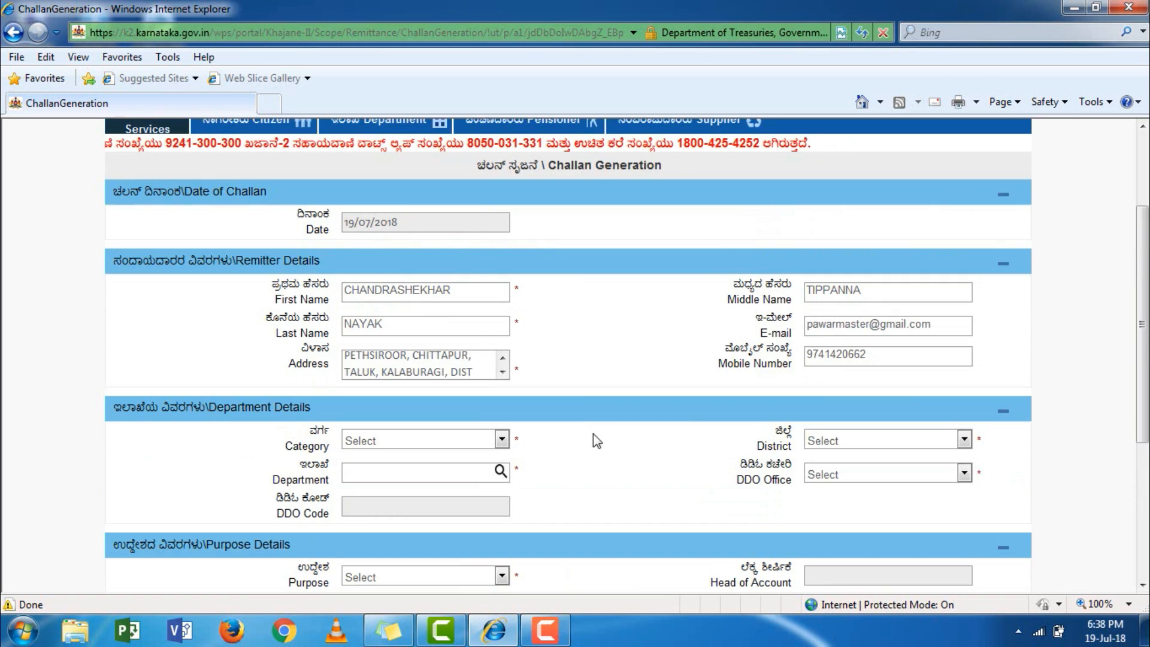
scroll(567, 437, down, 2)
scroll(563, 434, down, 2)
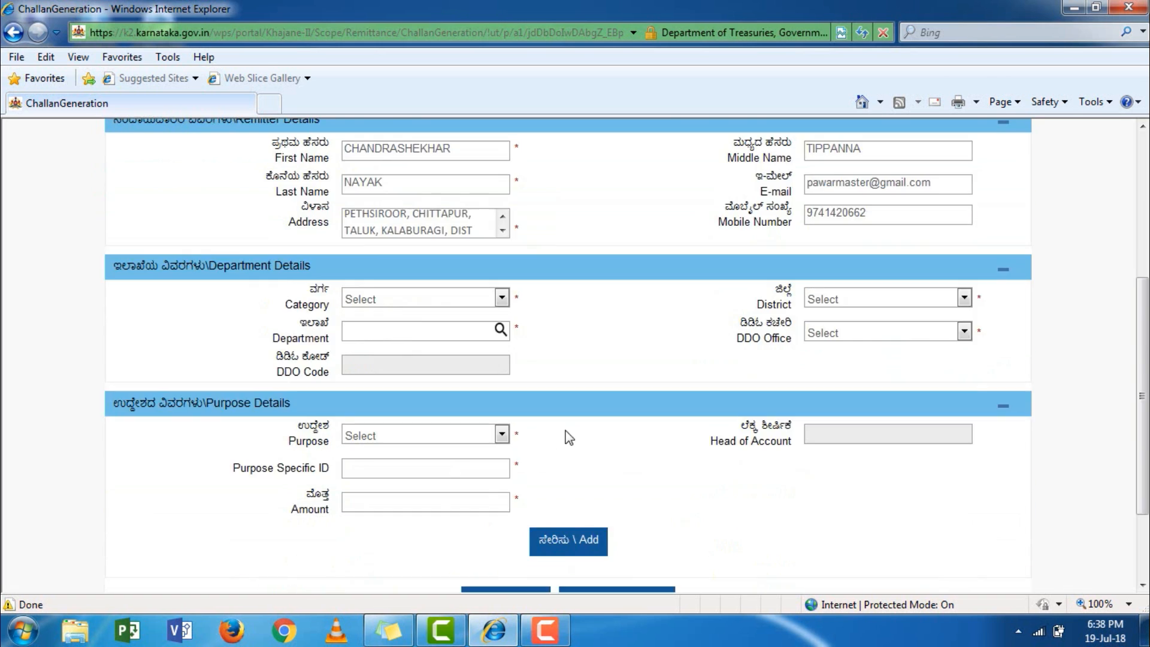
scroll(565, 437, up, 4)
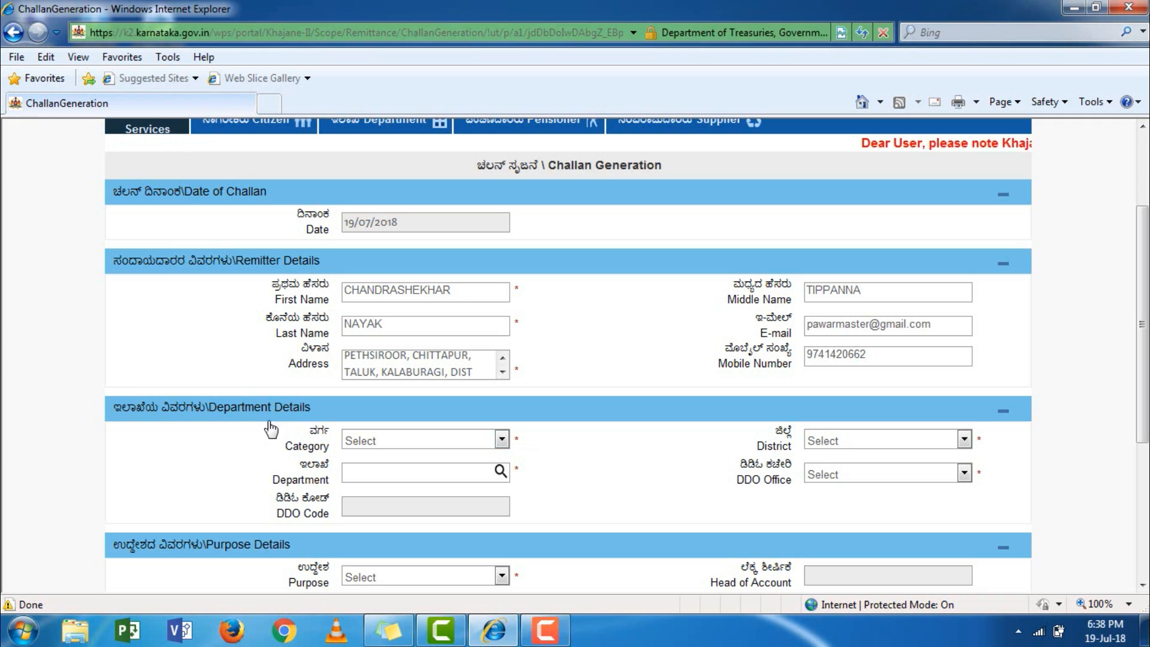
scroll(376, 386, down, 2)
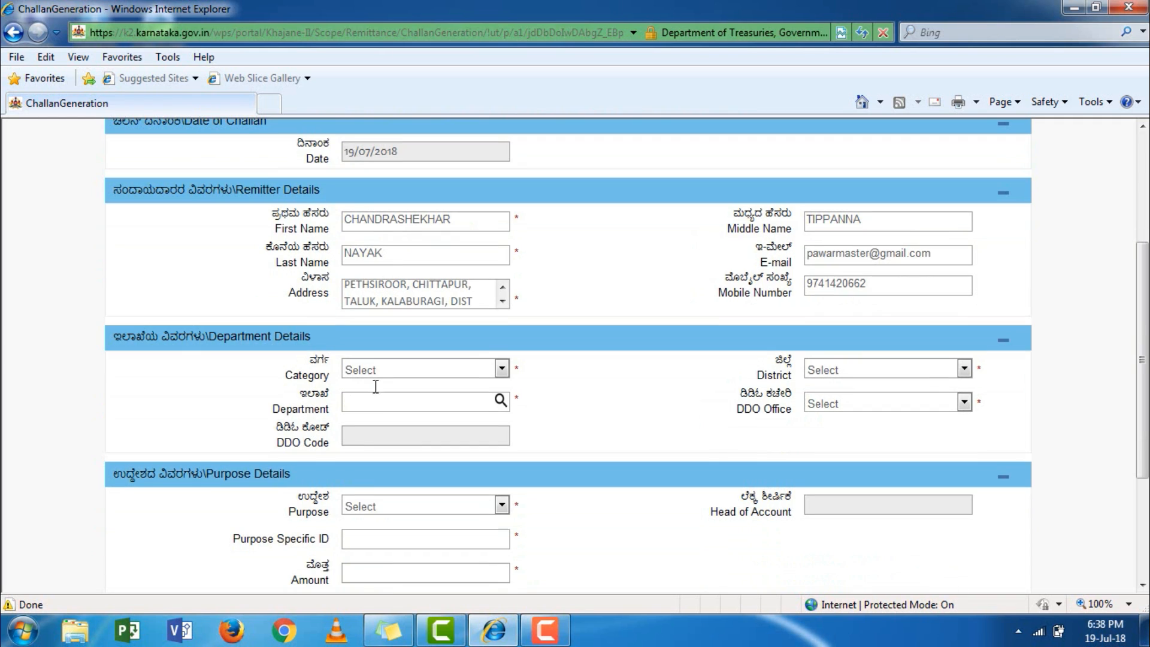
Set the challan category to Government and the district to KALABURAGI.
click(502, 369)
click(427, 398)
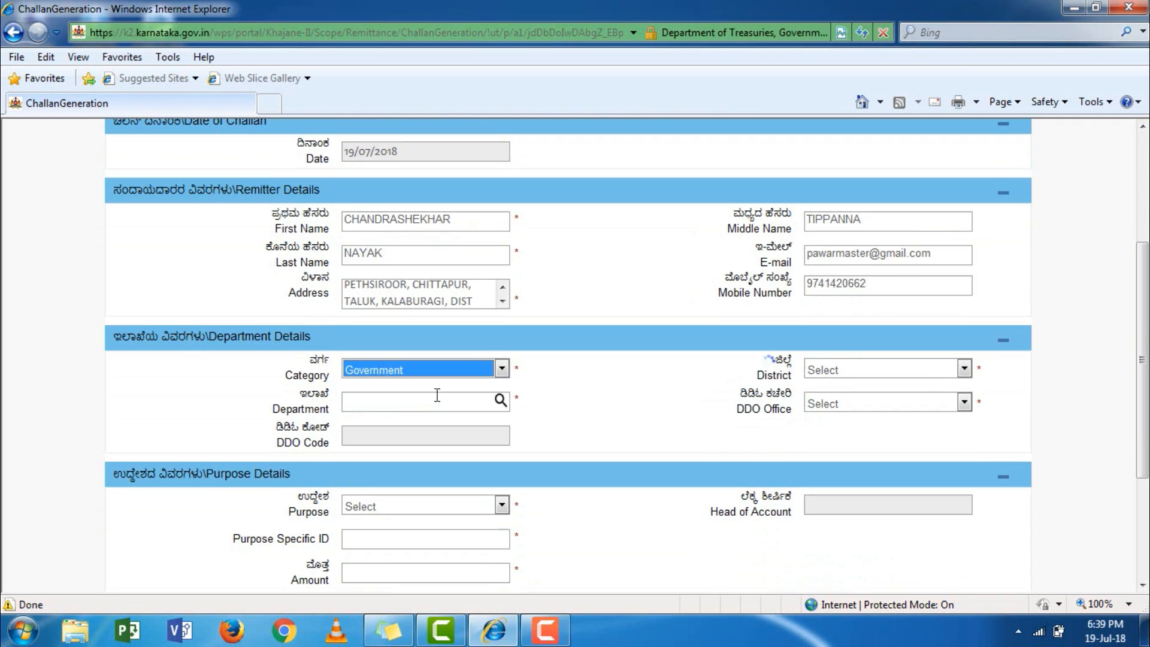
click(940, 377)
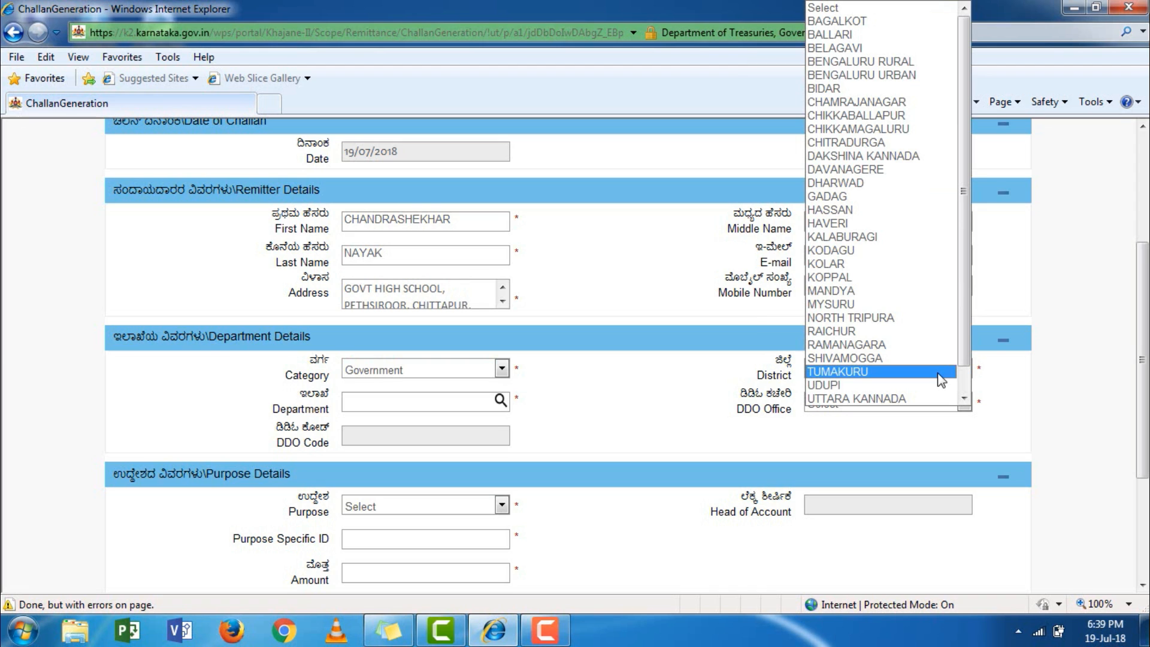
click(883, 241)
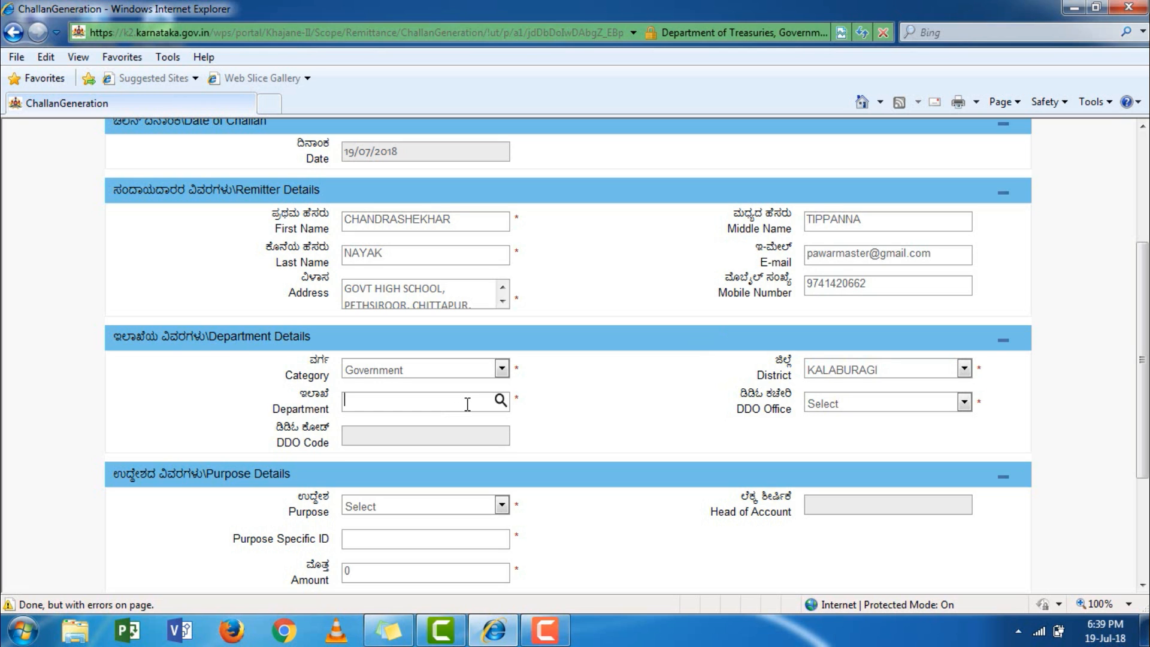
Choose Karnataka Government Insurance Department and District Insurance Office, filling DDO code 120520.
text(KAR)
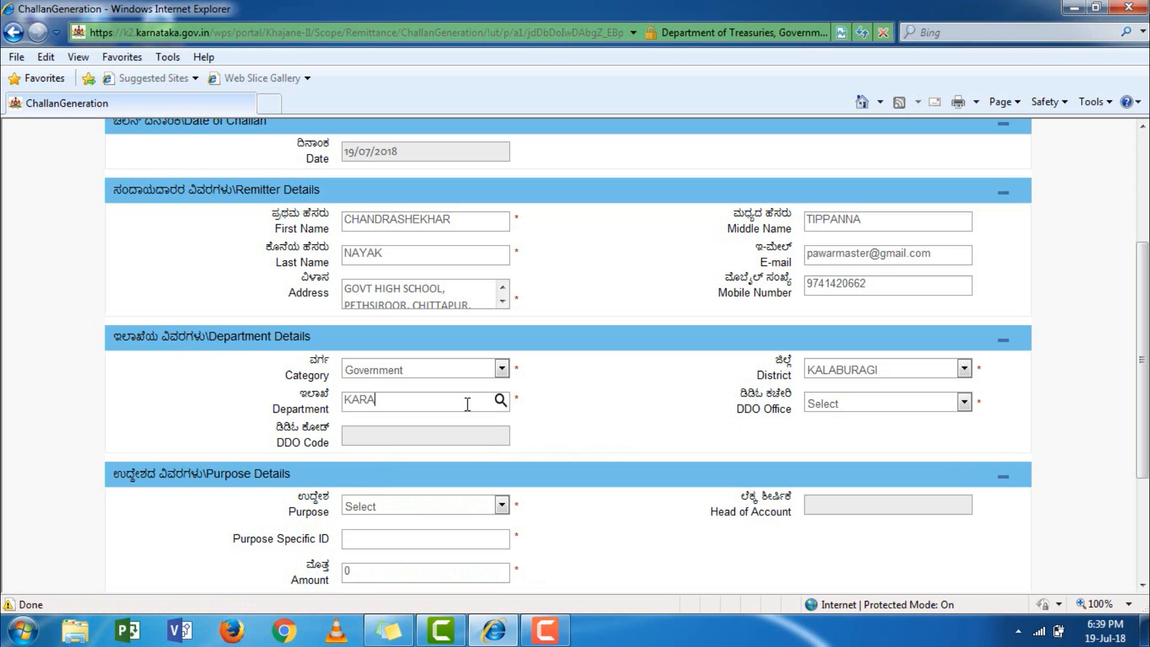
text(NATAKA GOV)
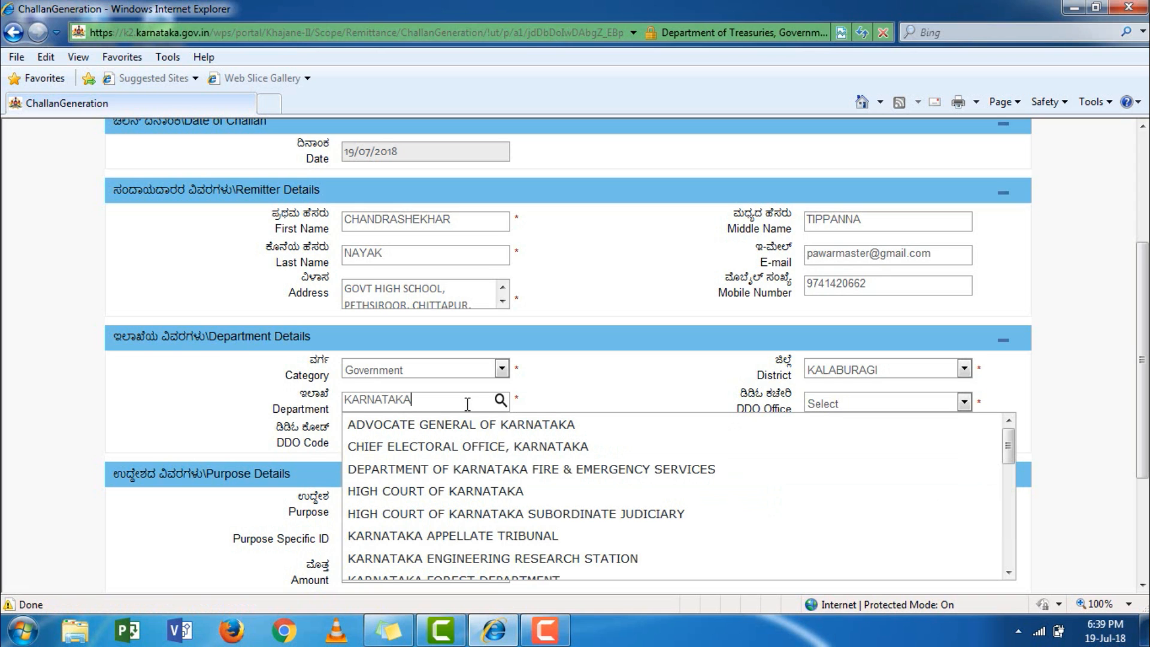
text(E)
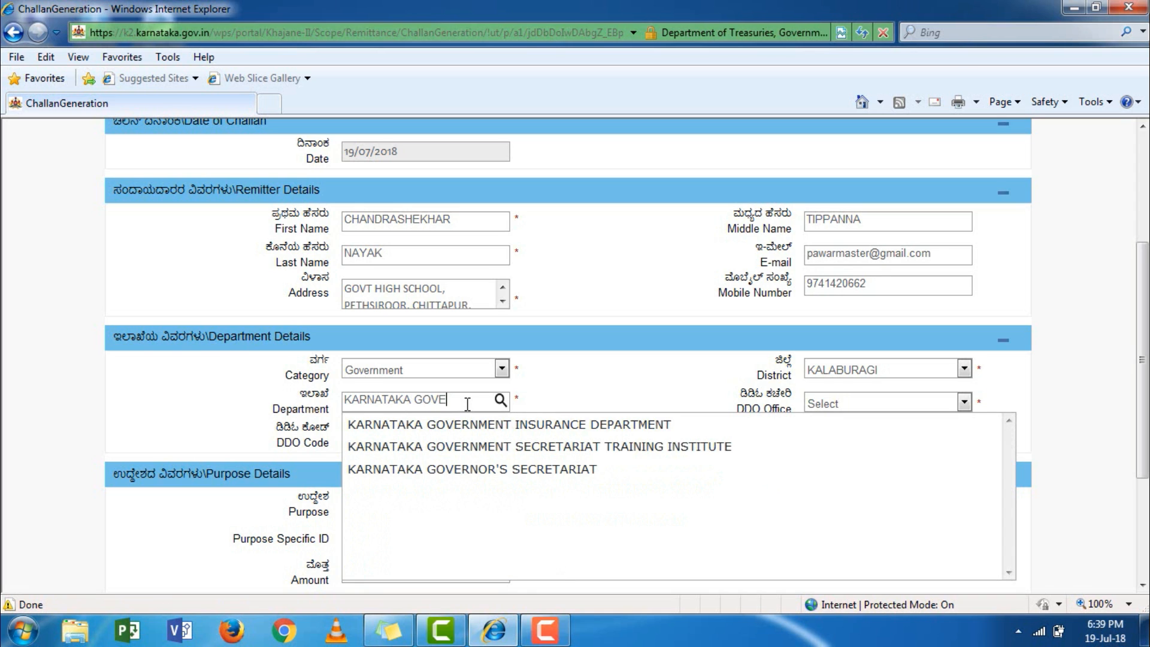
click(589, 425)
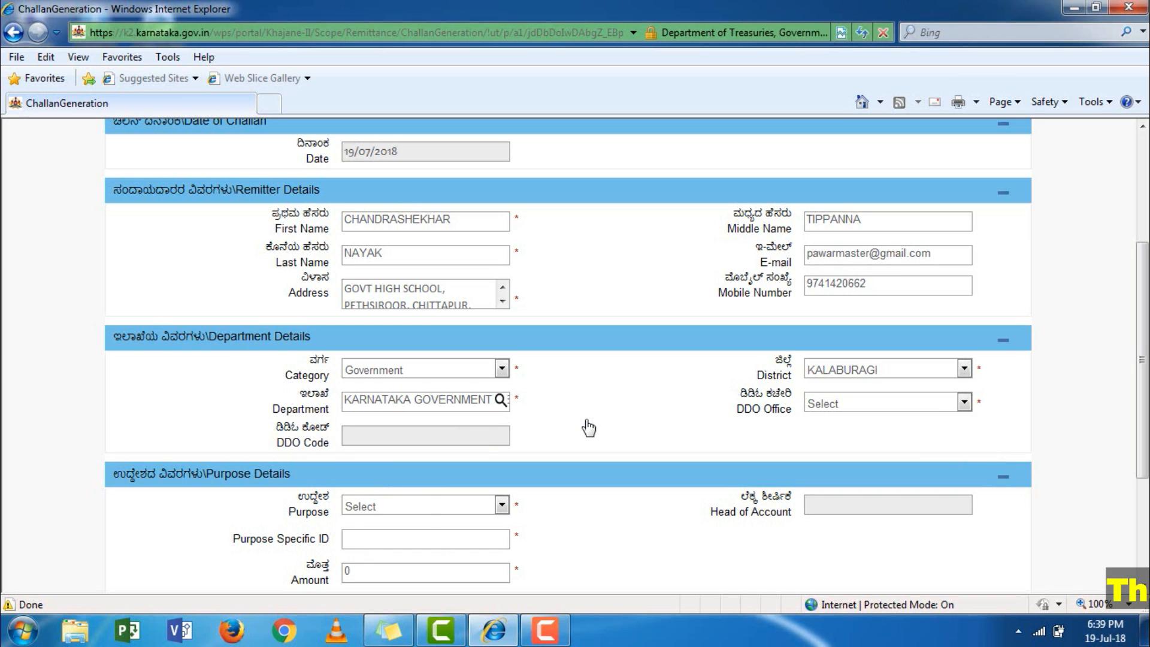
click(866, 406)
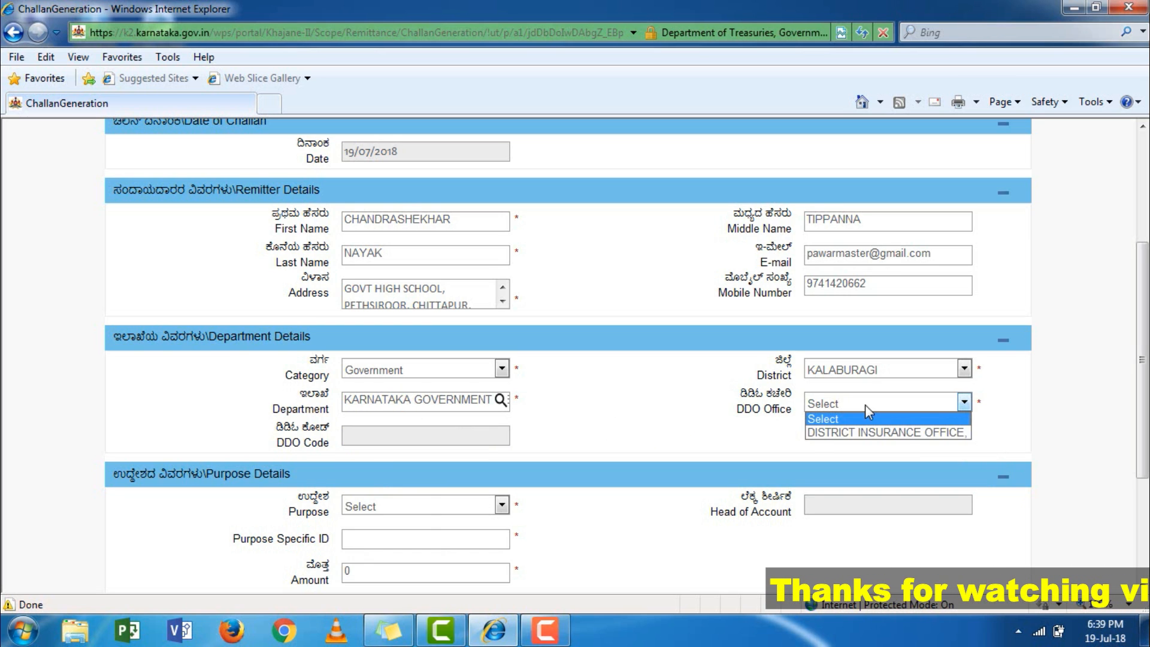
click(913, 436)
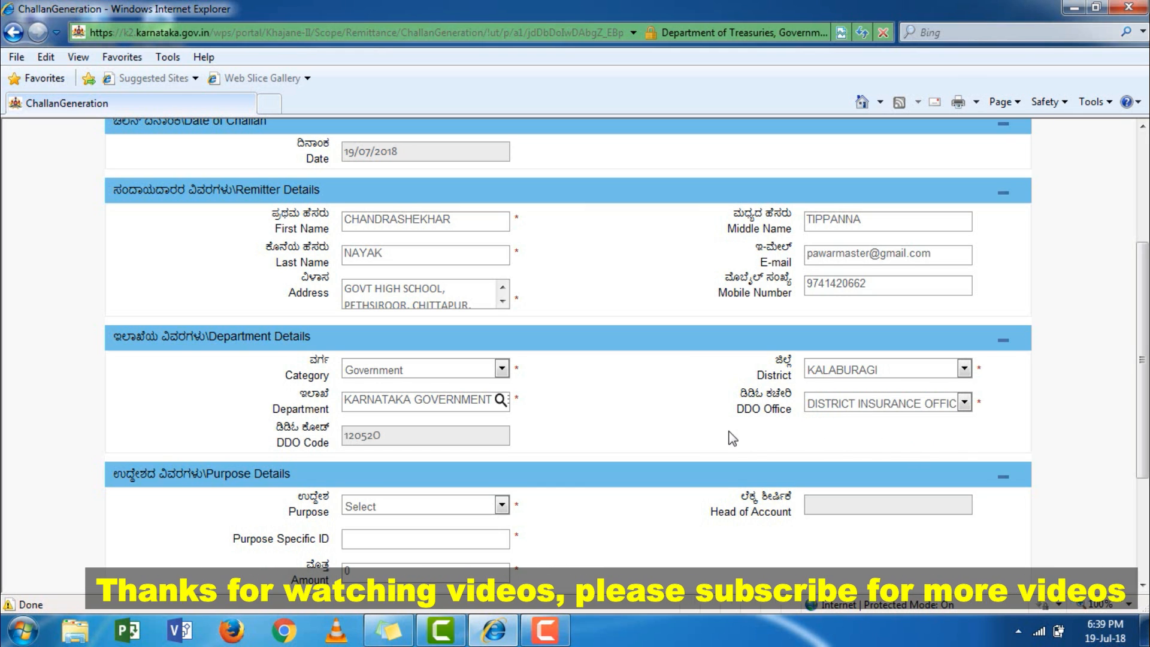
scroll(384, 424, down, 1)
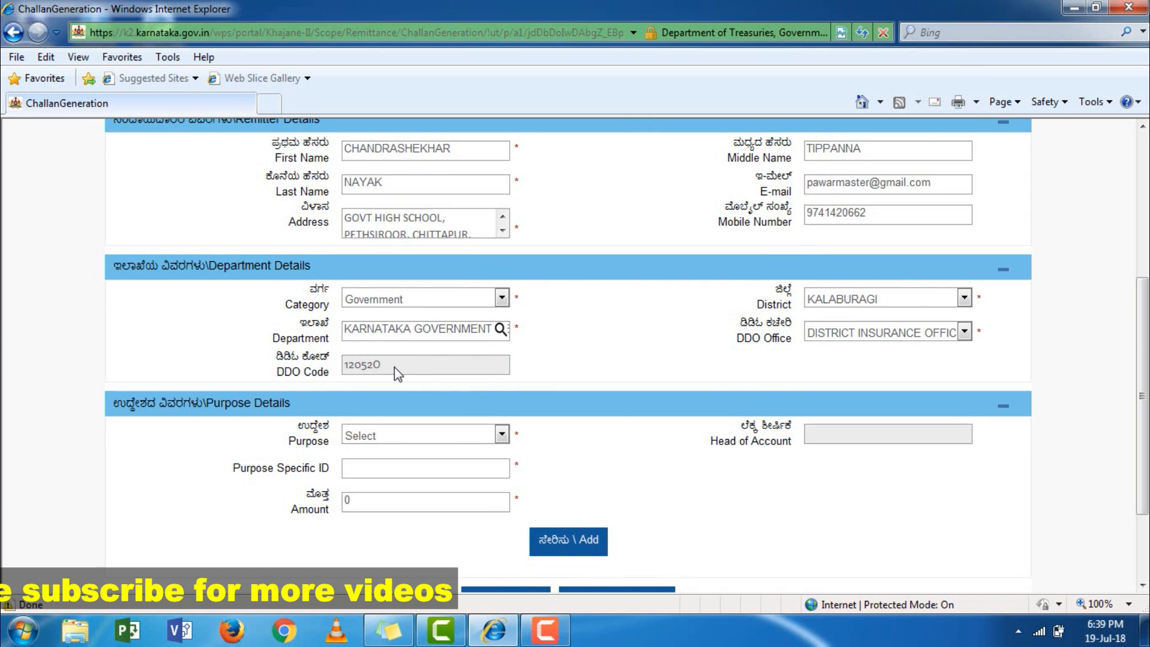
scroll(394, 366, down, 1)
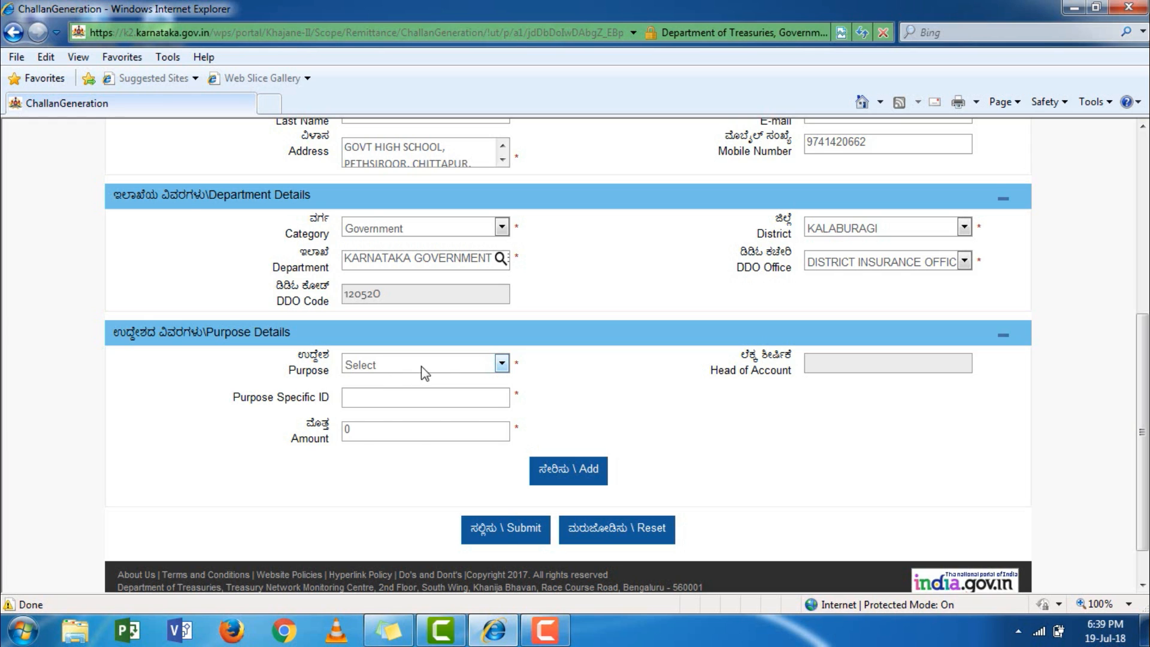
Choose purpose Kgid with sub purpose Initial deposit and enter the amount 2500.
click(479, 363)
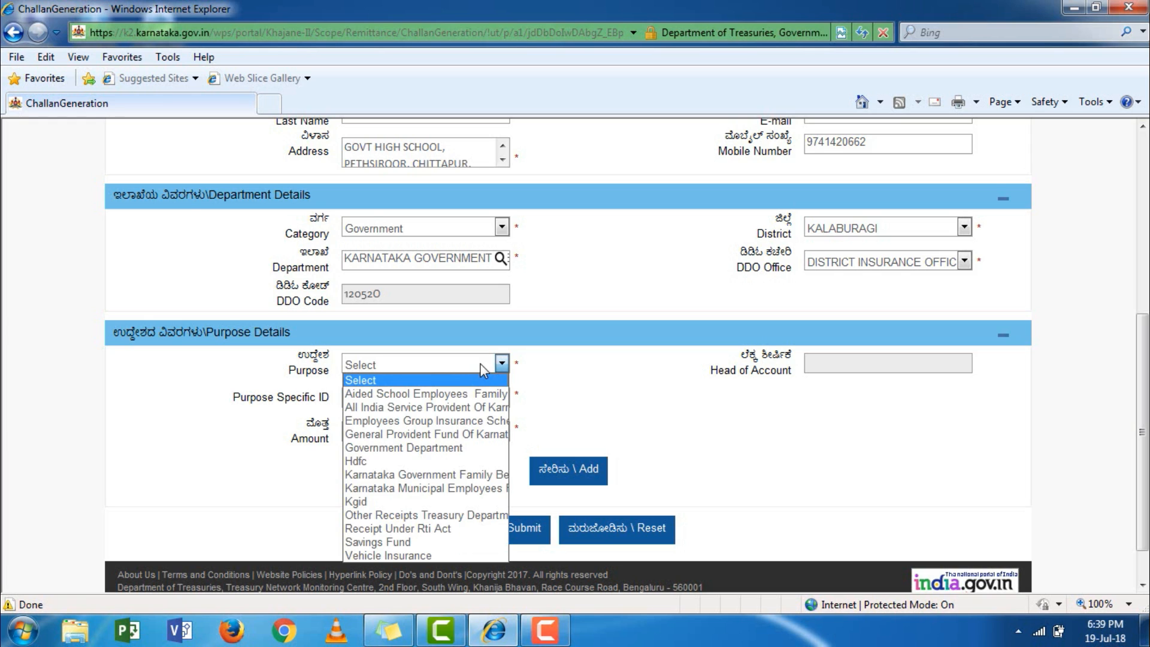
click(400, 501)
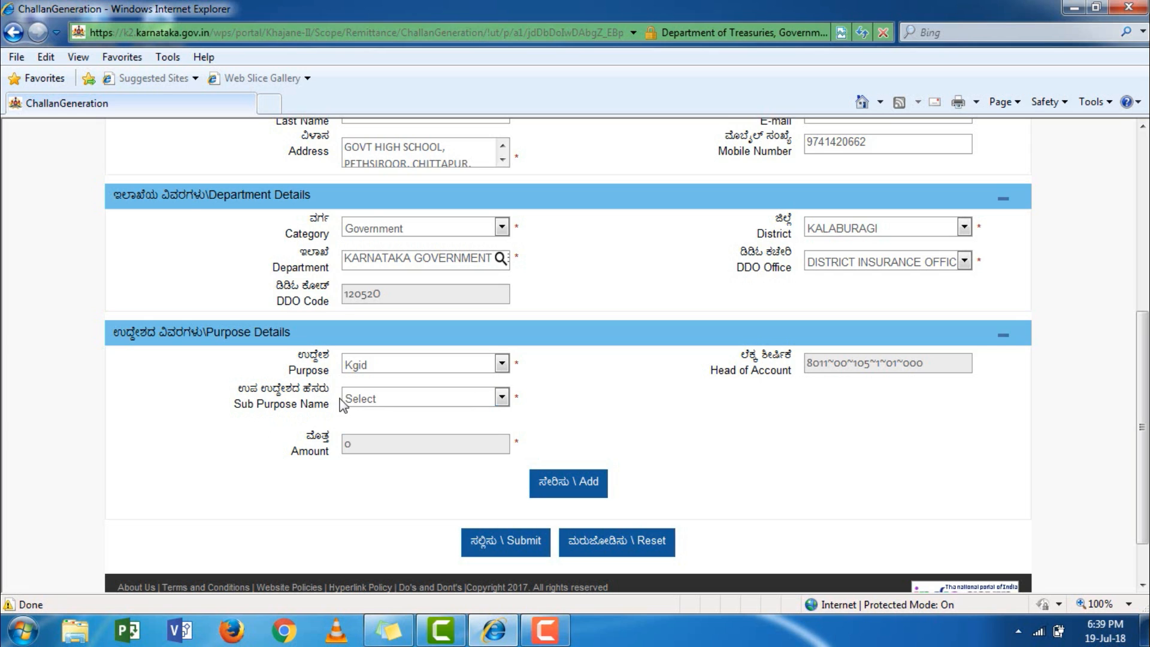
click(437, 405)
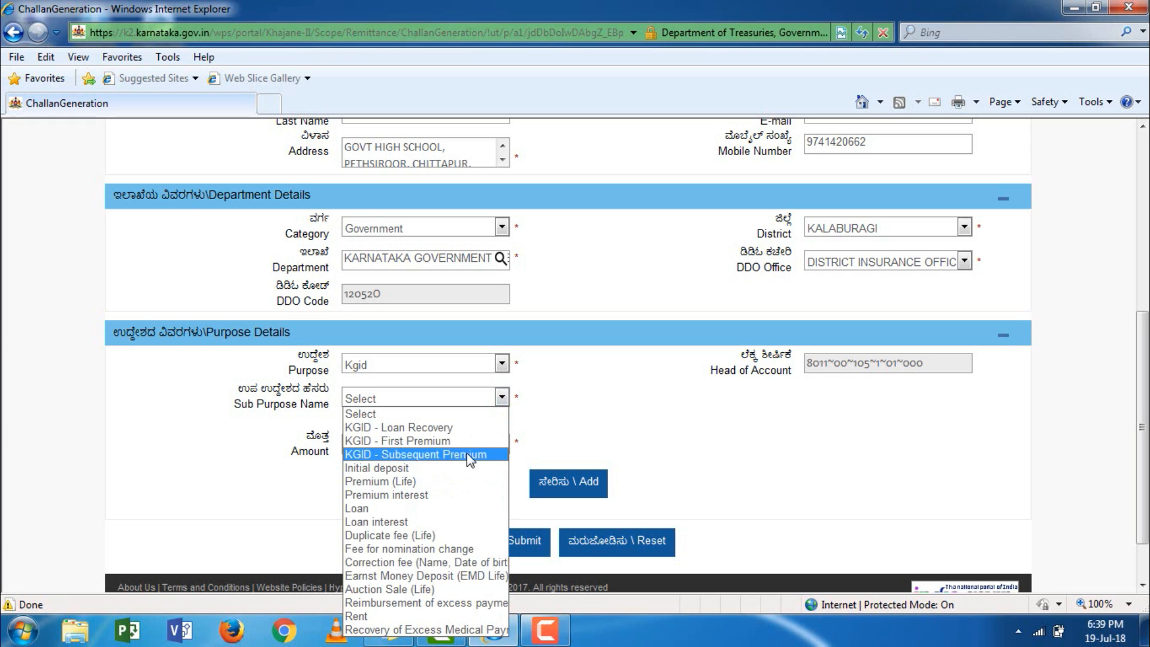
click(440, 472)
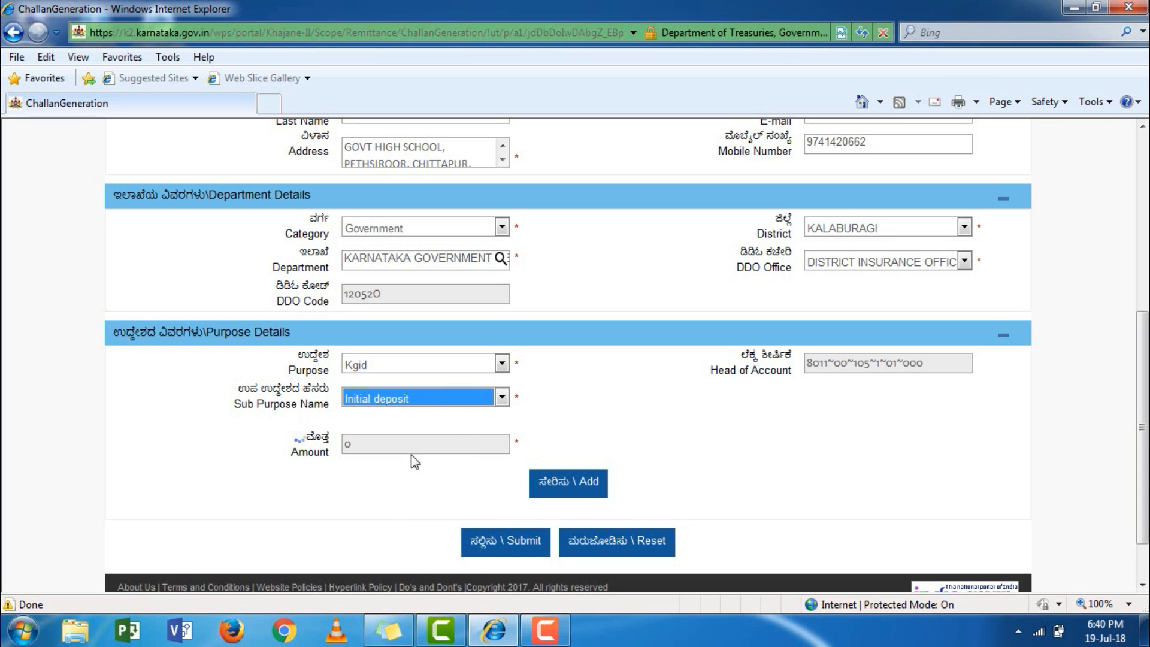
scroll(437, 449, down, 1)
click(407, 376)
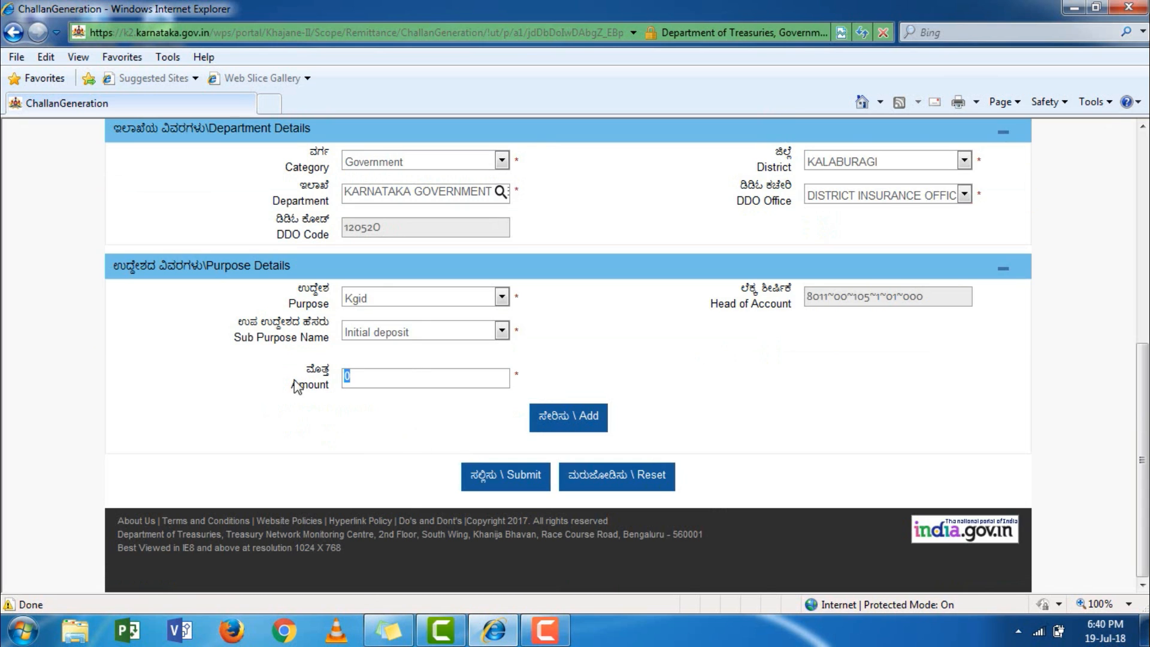
text(2500)
Add the 2500 Kgid line, then choose Cash payment via STATE BANK OF INDIA.
click(569, 427)
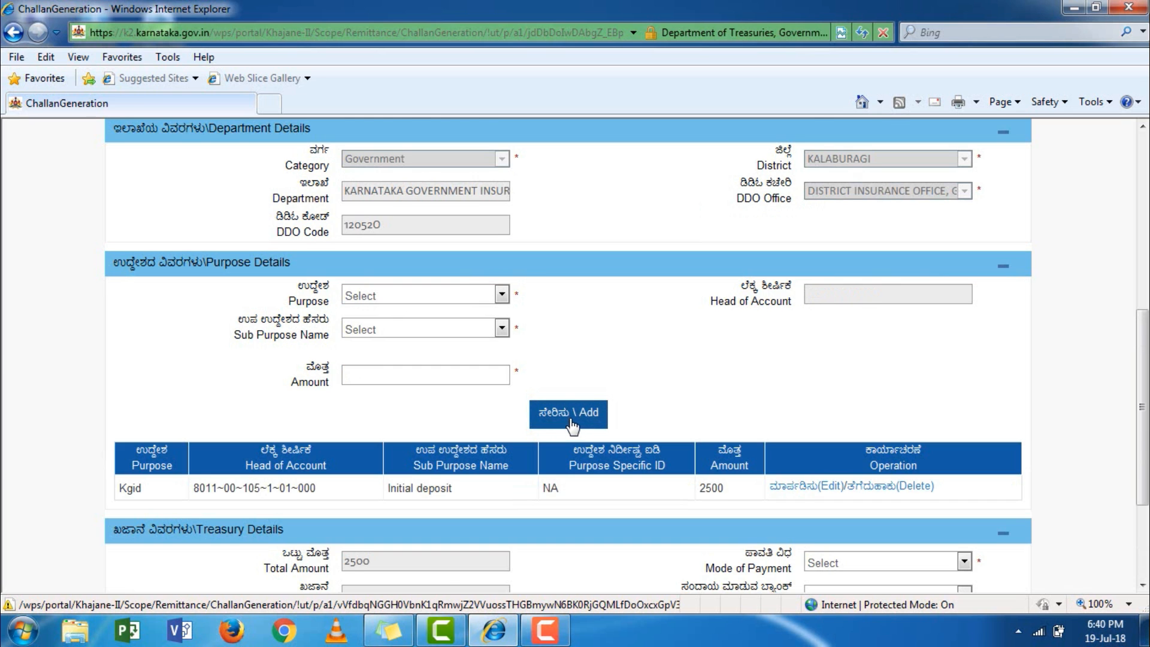
scroll(572, 425, down, 3)
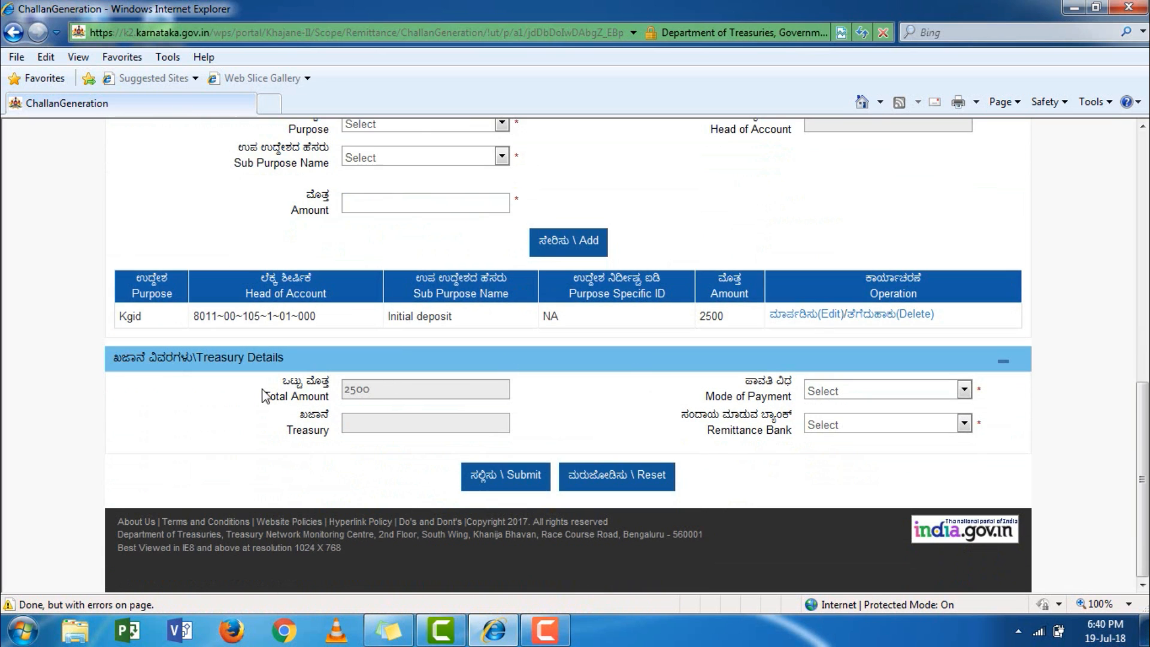
click(908, 394)
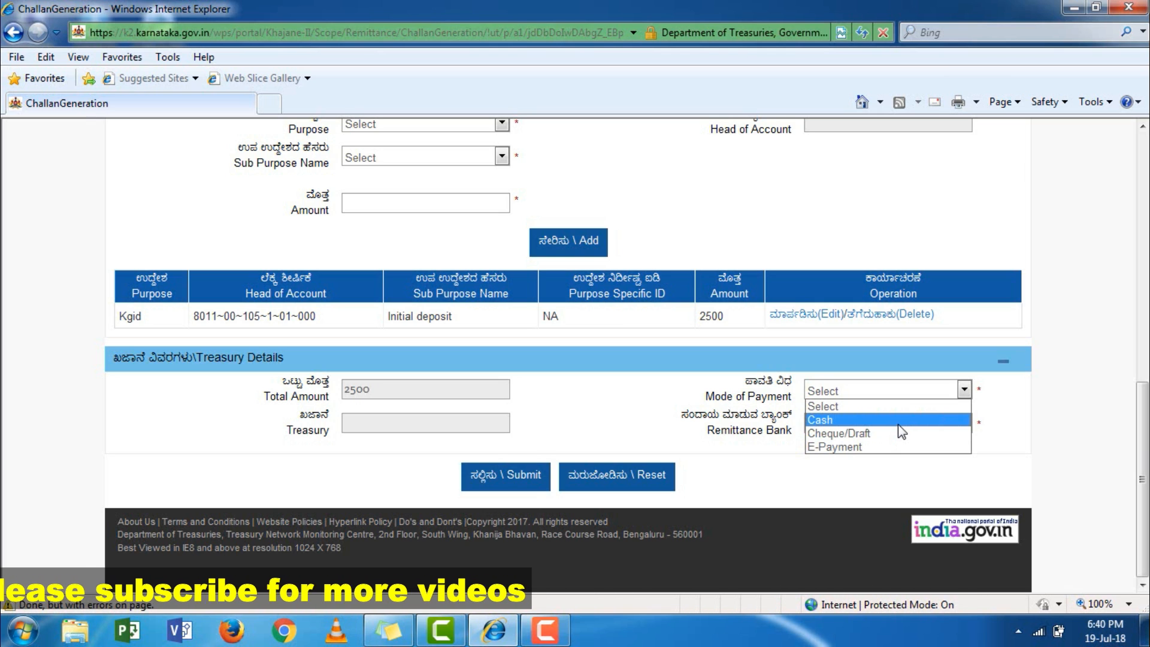
click(897, 422)
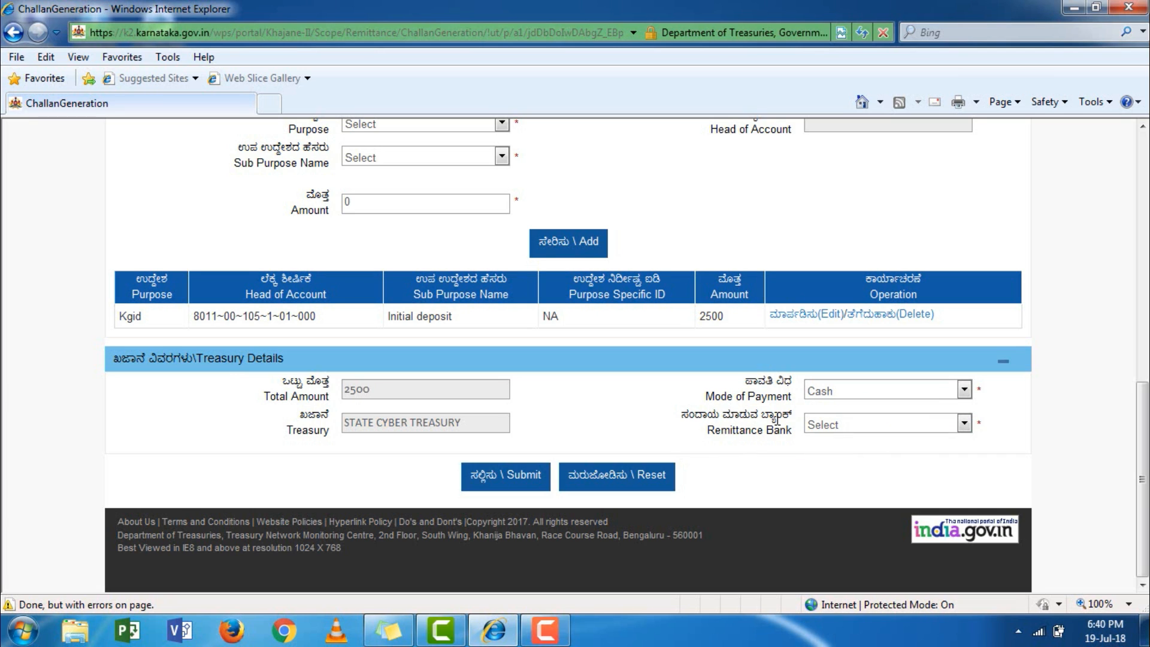
click(836, 424)
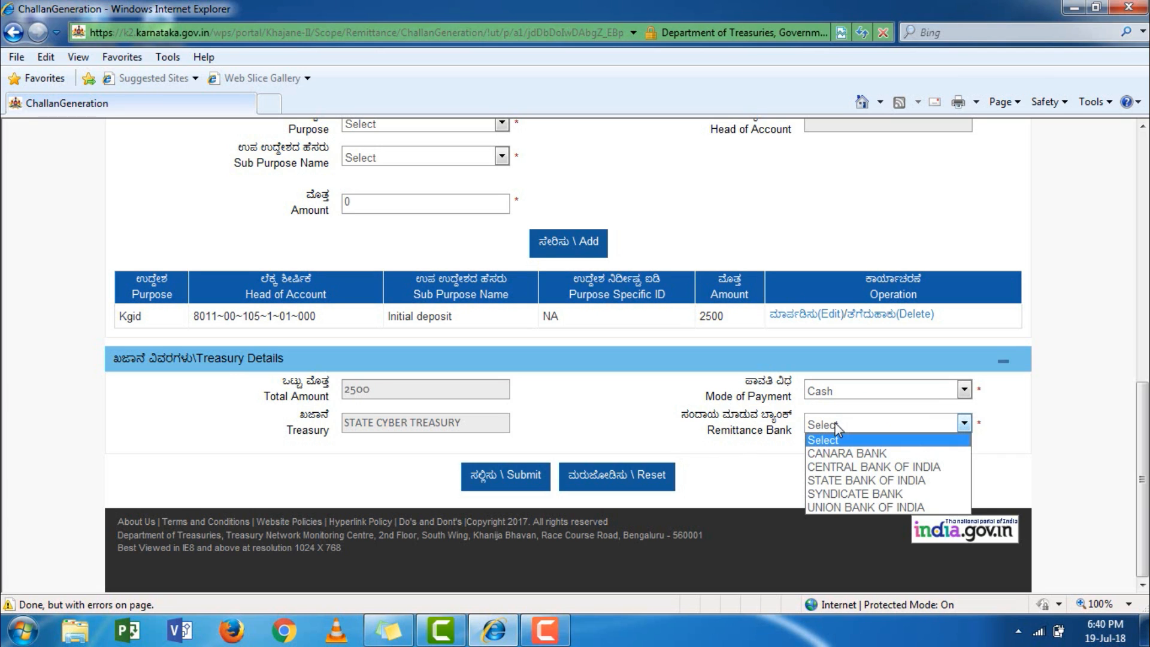
click(868, 480)
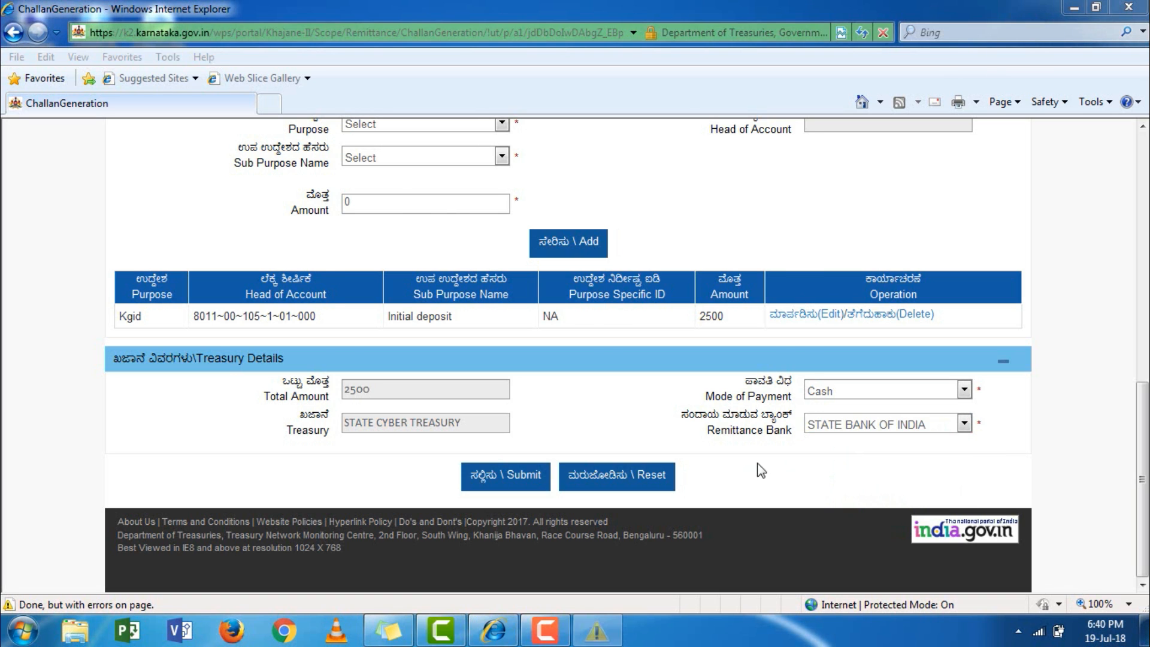
click(778, 136)
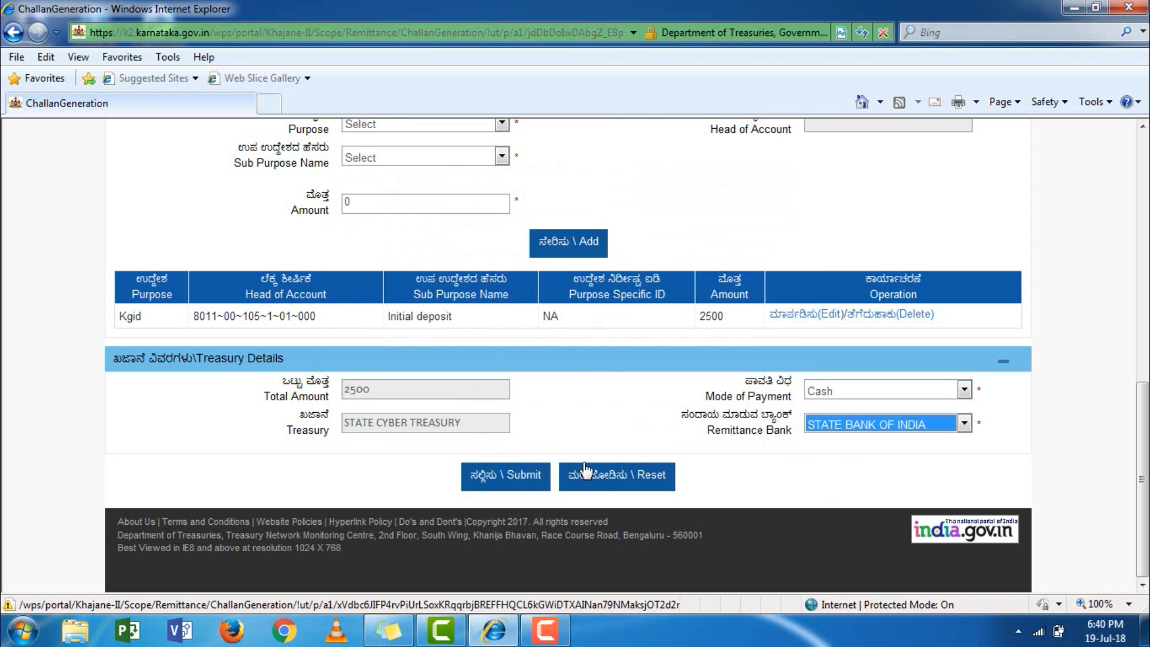
scroll(613, 382, up, 3)
scroll(613, 382, down, 3)
click(820, 476)
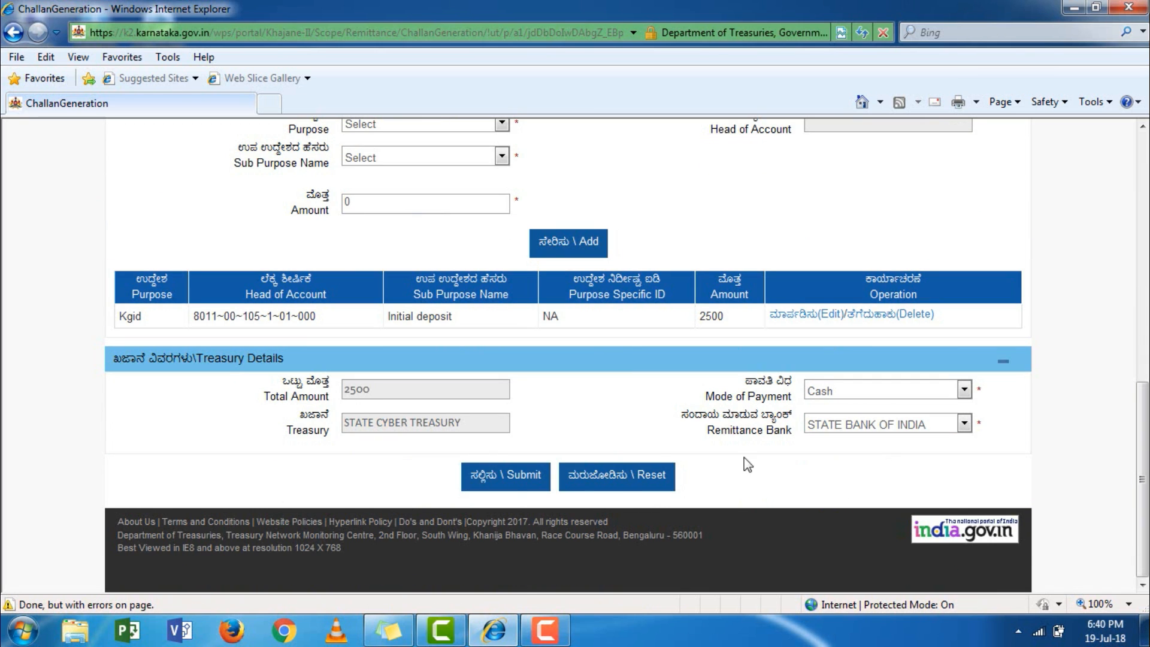
scroll(455, 413, up, 9)
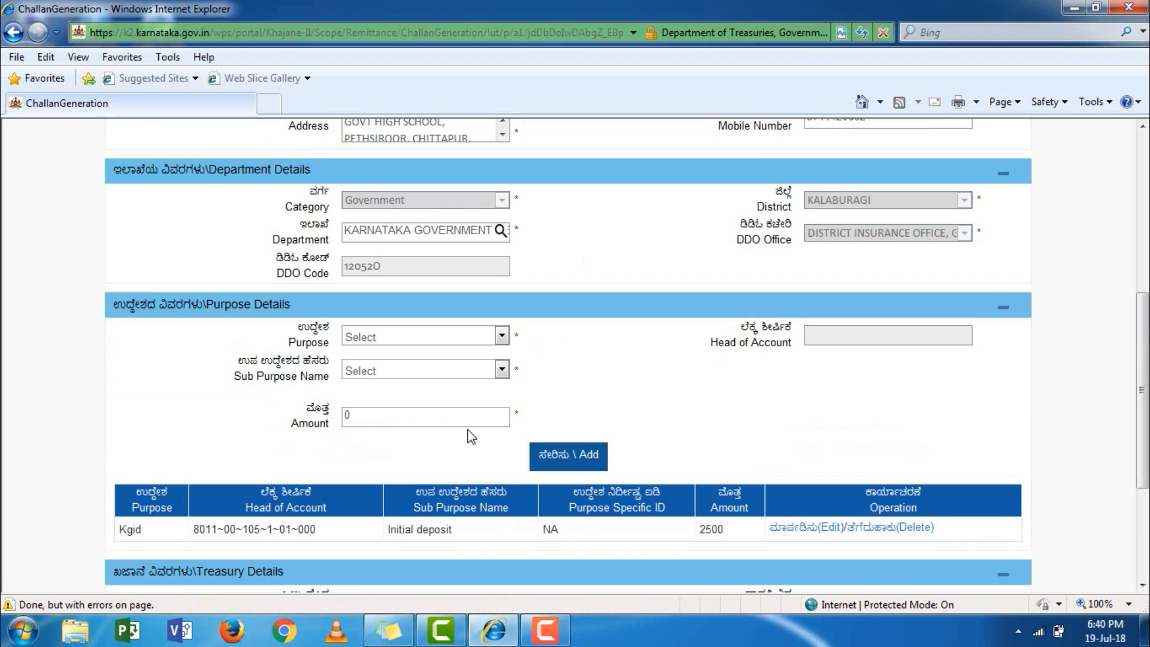
scroll(525, 412, down, 4)
scroll(524, 413, down, 5)
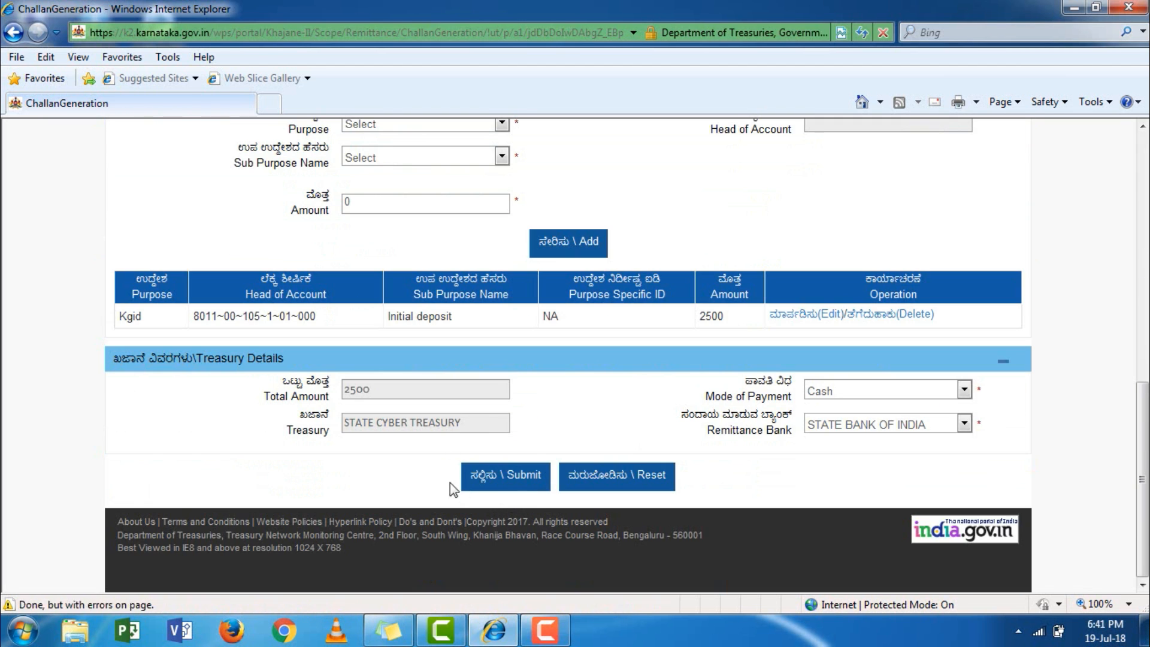
Submit the challan and review its confirmation summary (Grand Total 2500) down to the CAPTCHA field.
click(509, 484)
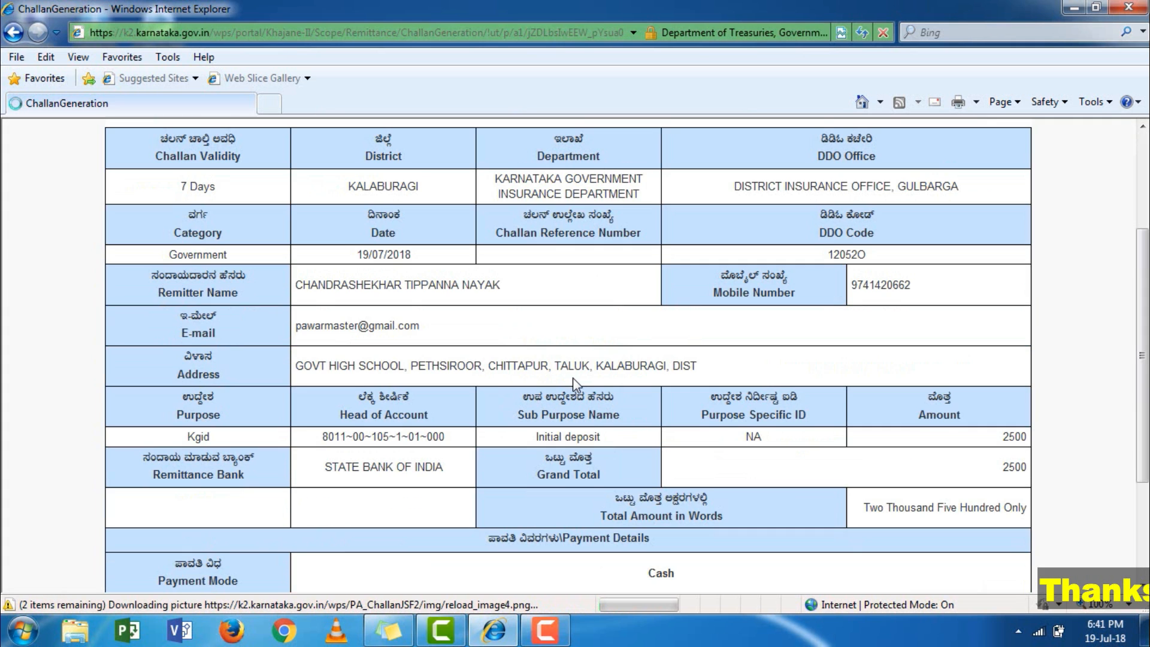
scroll(587, 396, up, 3)
scroll(589, 395, down, 1)
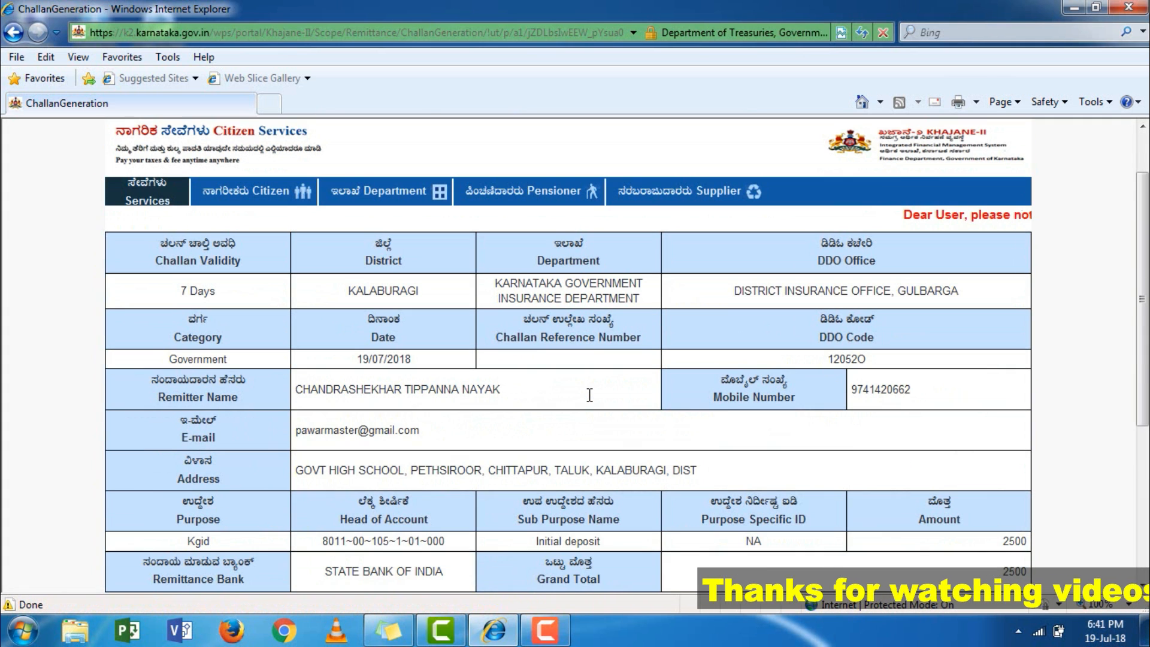
scroll(588, 394, down, 1)
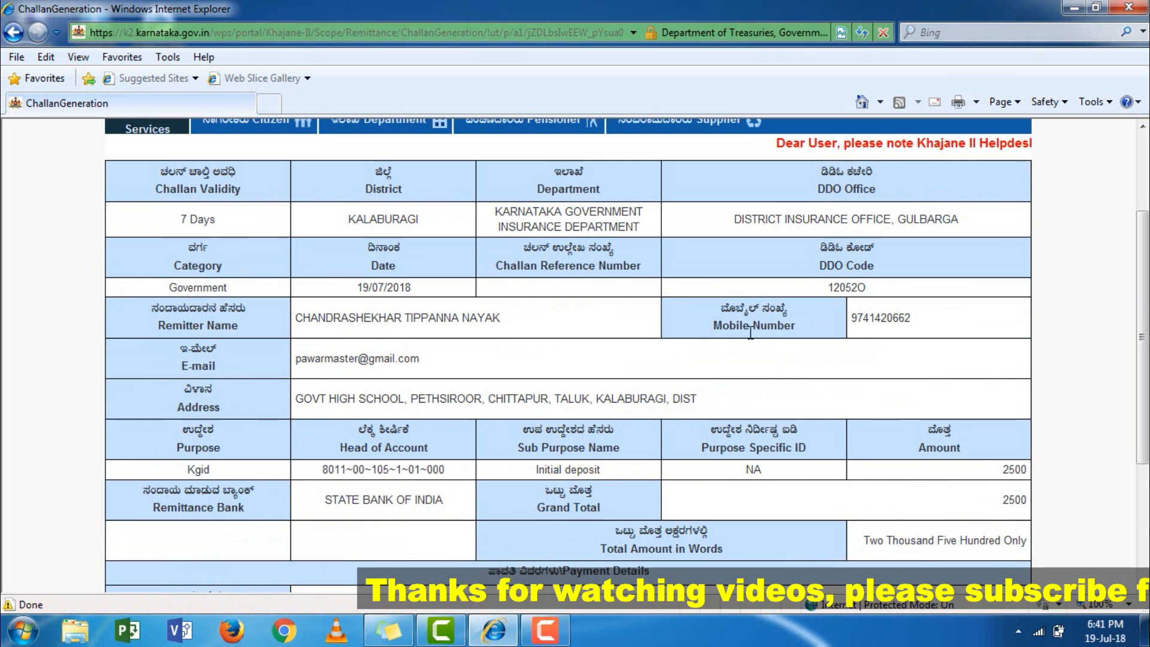
scroll(533, 318, up, 2)
scroll(429, 357, down, 5)
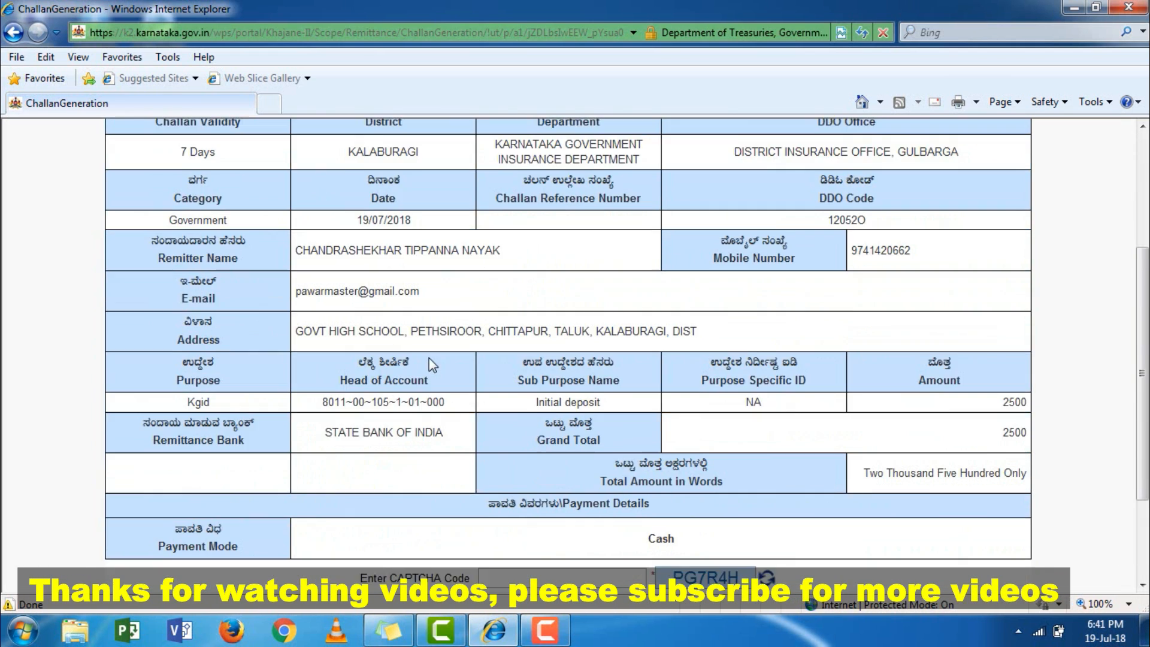
scroll(431, 358, down, 1)
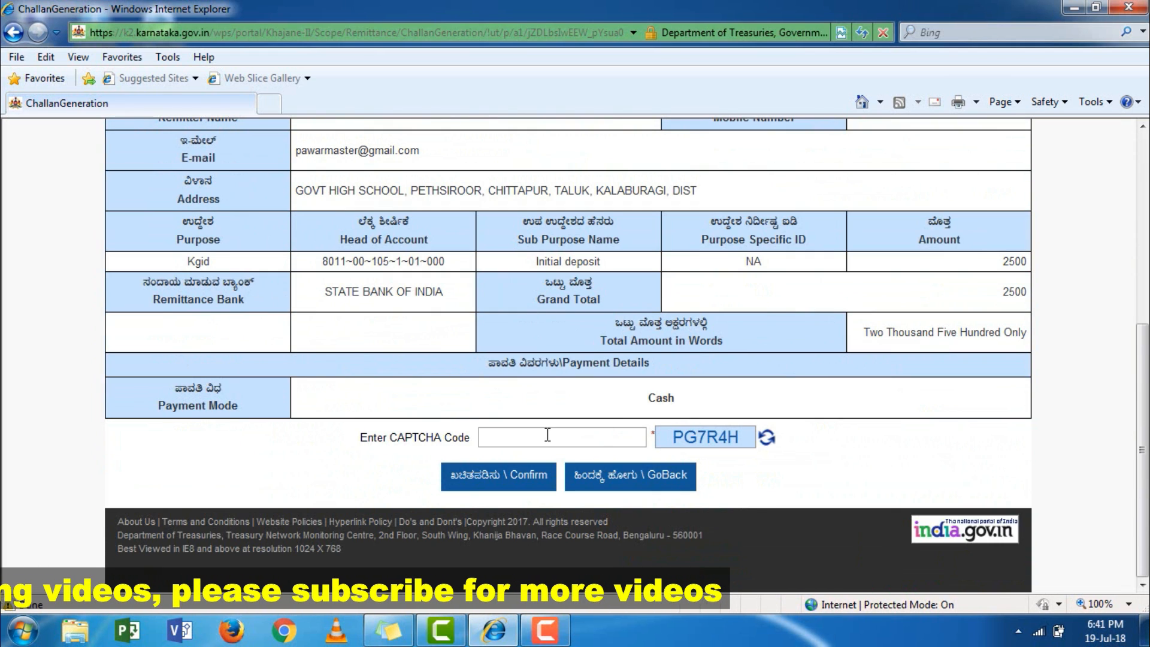